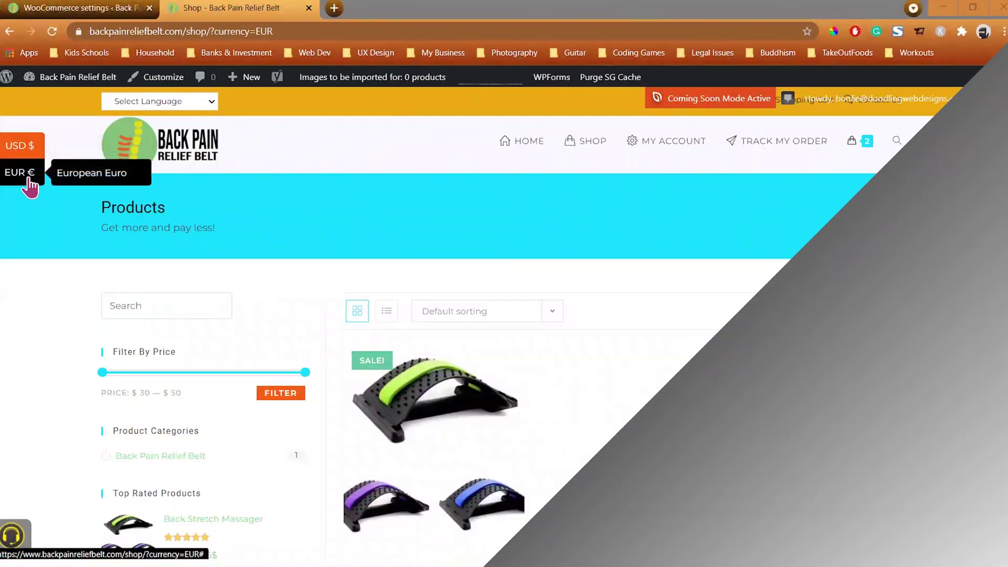
- Switch the shop prices to USD with the side switcher so the massager shows From $29.56
scroll(719, 379, "down", 3)
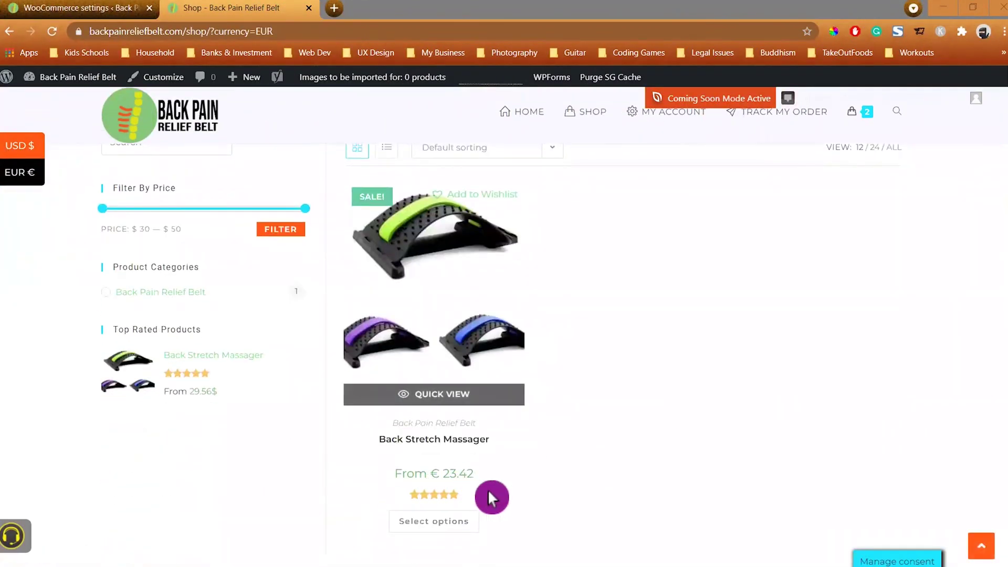
scroll(691, 381, "up", 3)
left_click(22, 149)
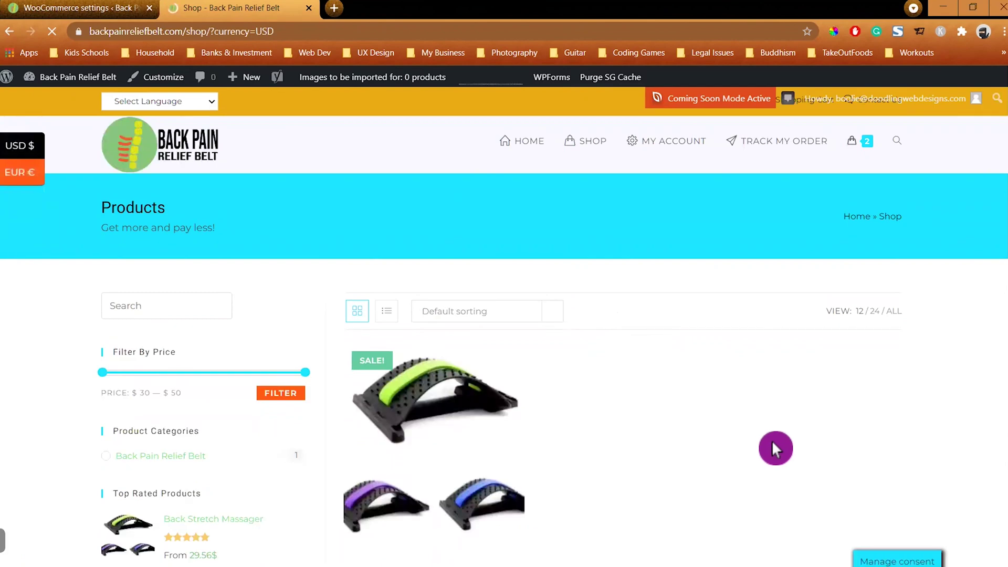
scroll(772, 444, "down", 5)
scroll(578, 388, "up", 2)
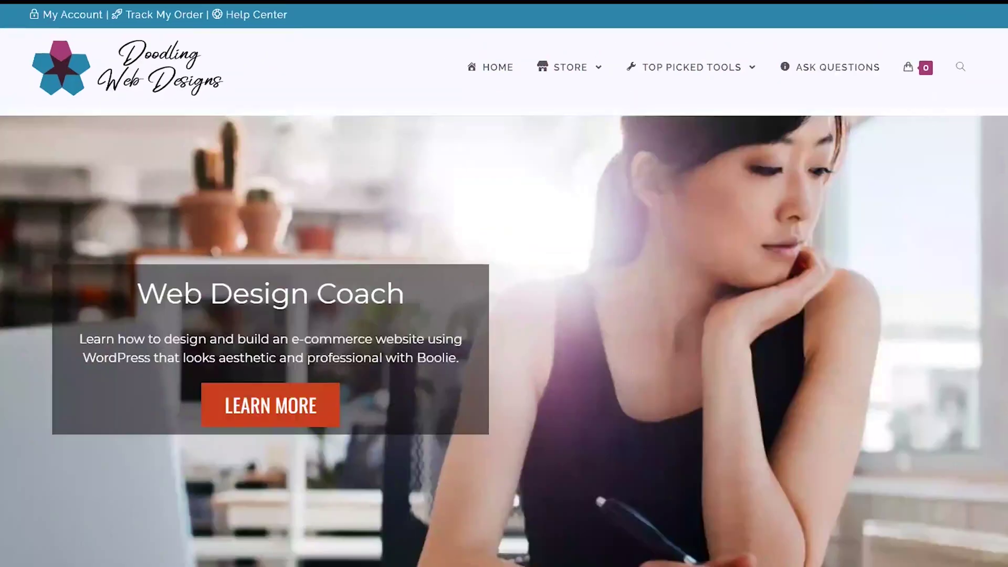
- Scroll down the Doodling Web Designs Patreon page to view its membership levels
scroll(504, 315, "down", 6)
scroll(187, 198, "down", 10)
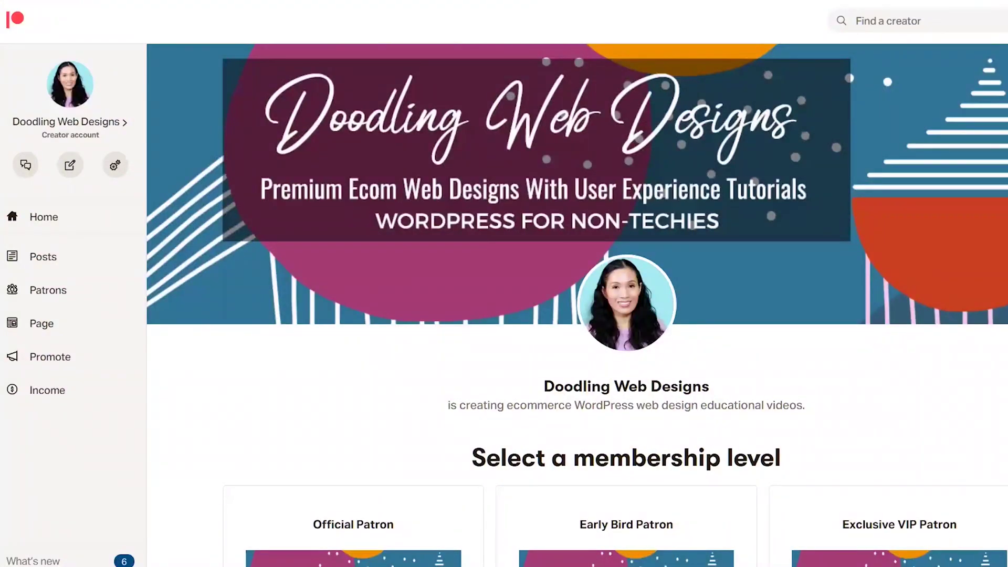
- Start sending a PayPal.me payment to Doodling, LLC
scroll(578, 305, "down", 1)
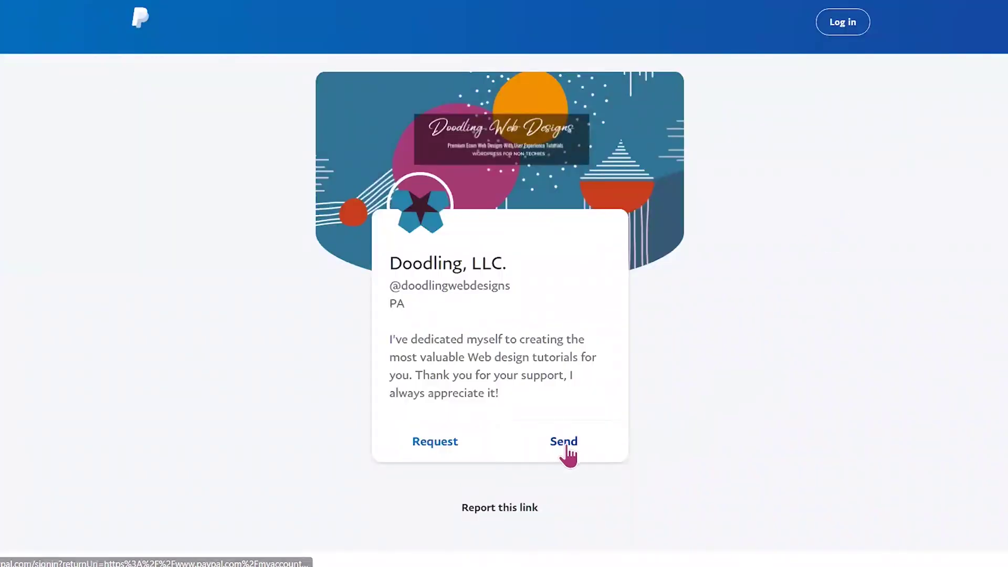
left_click(566, 442)
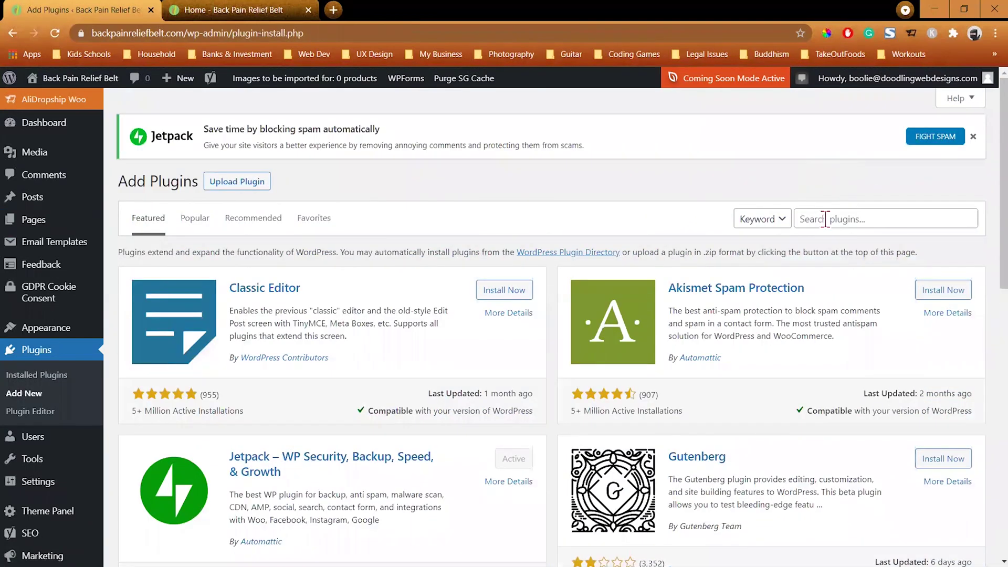
- Search plugins for 'curre', then install and activate WOOCS by PluginUs.NET
left_click(825, 219)
type("currency switcher")
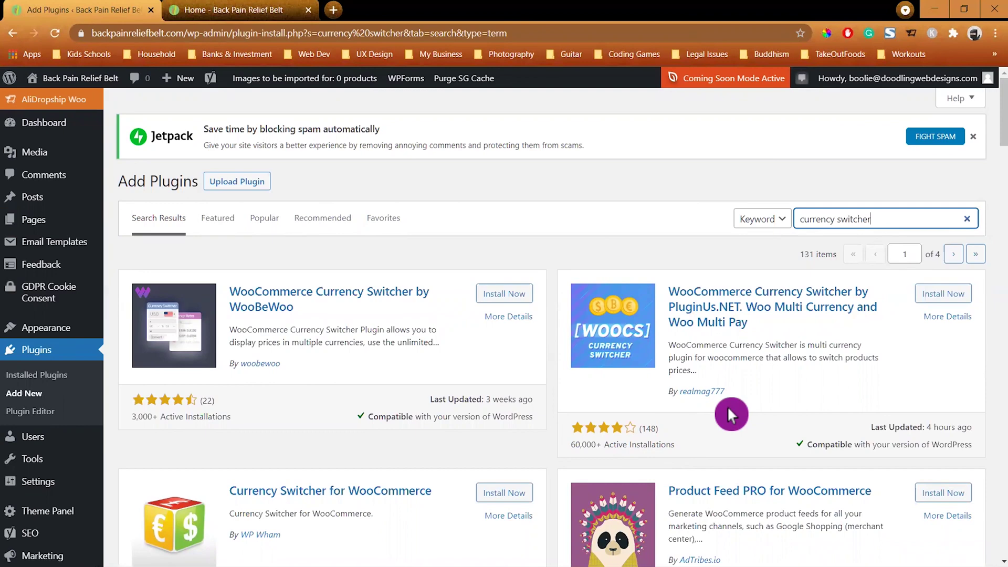
left_click(943, 294)
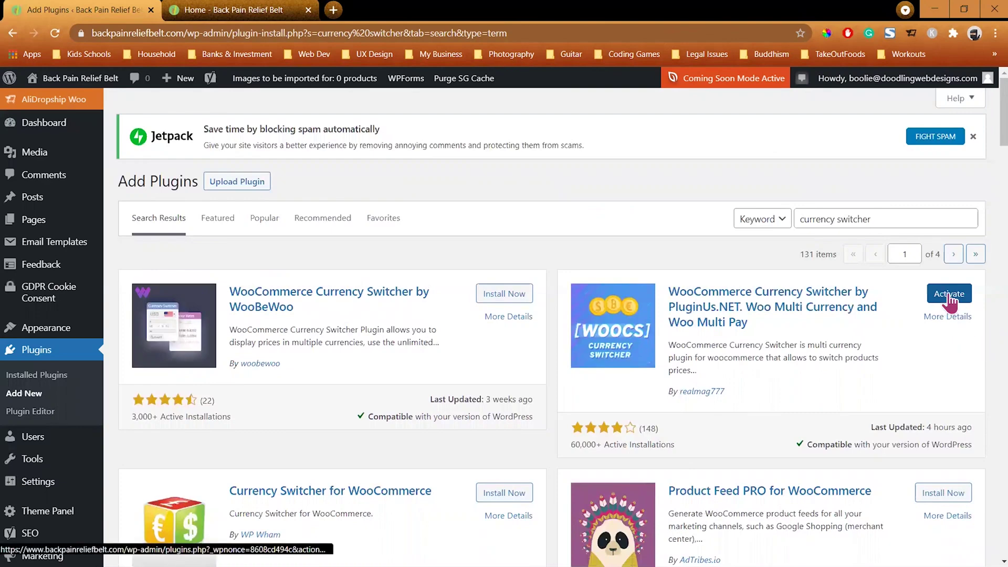
left_click(950, 295)
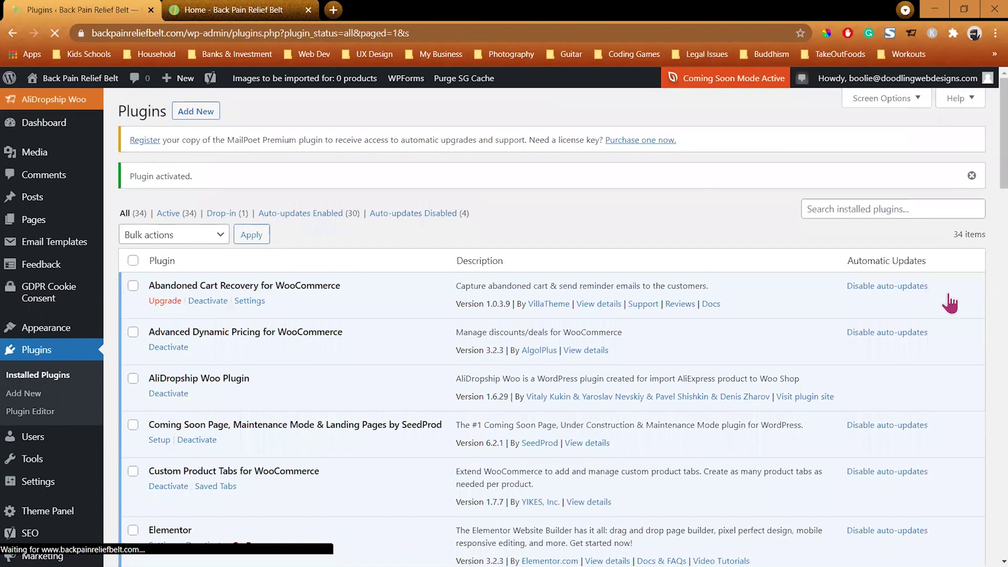
- Enable auto-updates for WOOCS in the plugins list and go to its Settings
left_click(951, 301)
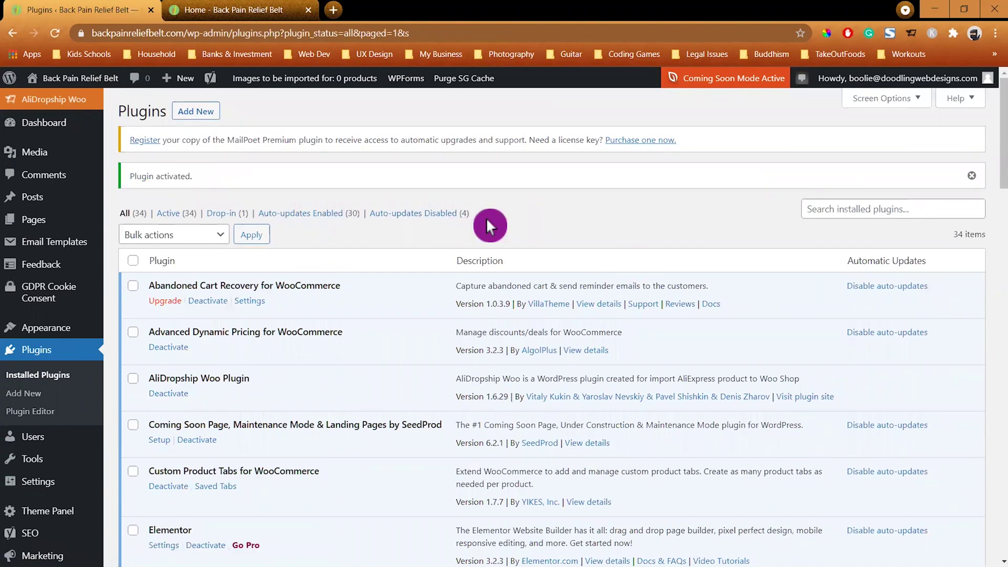
scroll(487, 217, "down", 2)
scroll(481, 237, "down", 4)
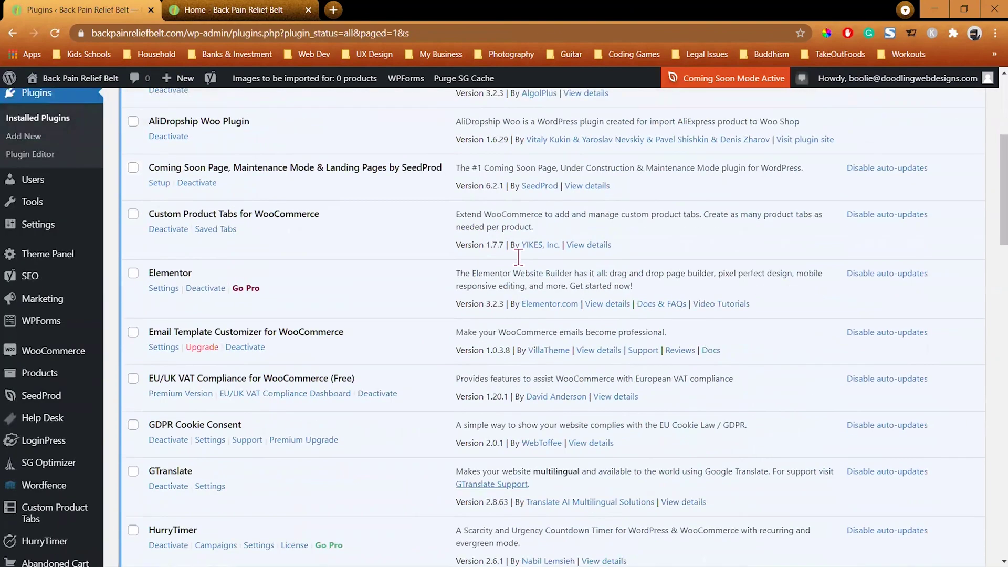
scroll(760, 412, "down", 8)
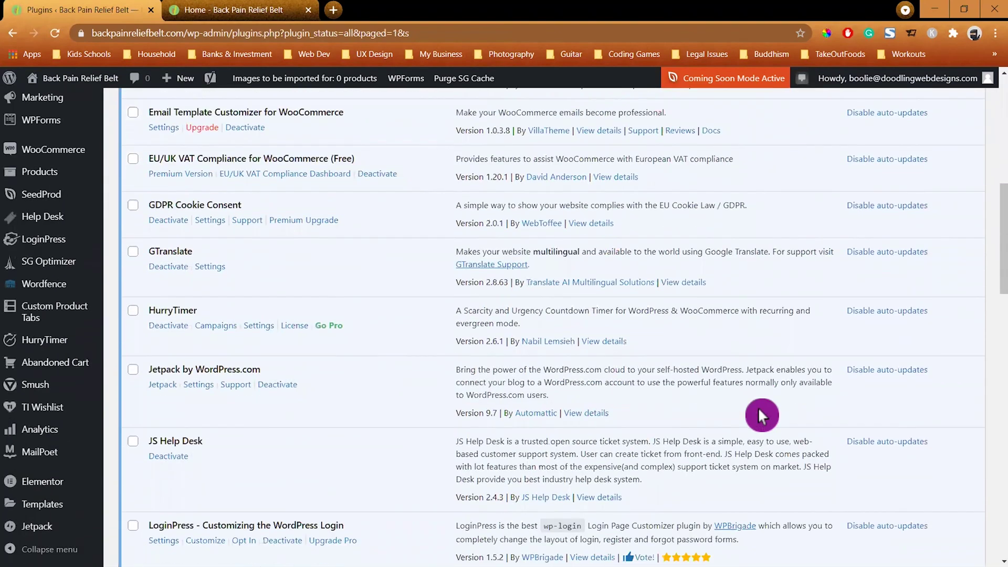
scroll(760, 415, "down", 9)
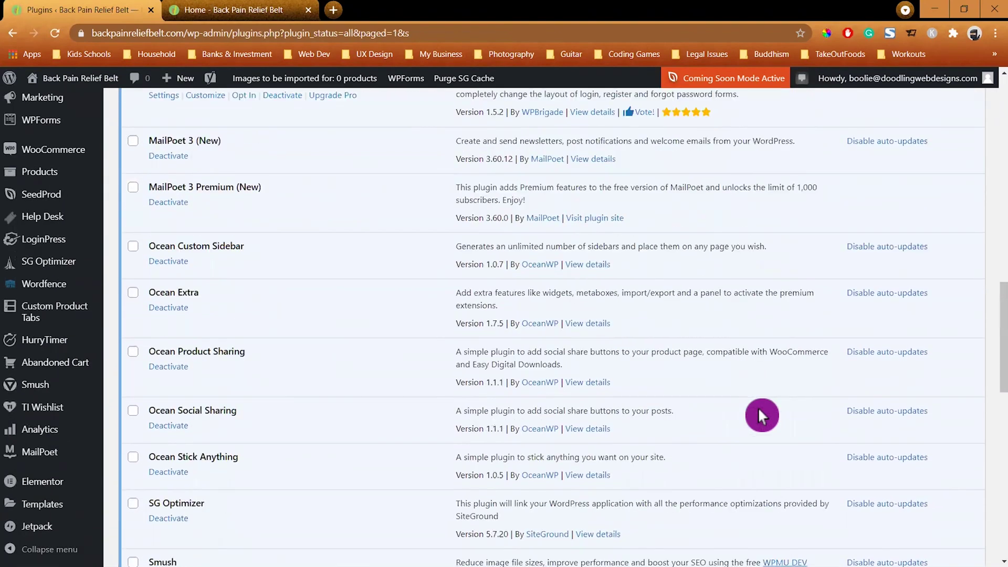
scroll(761, 415, "down", 1)
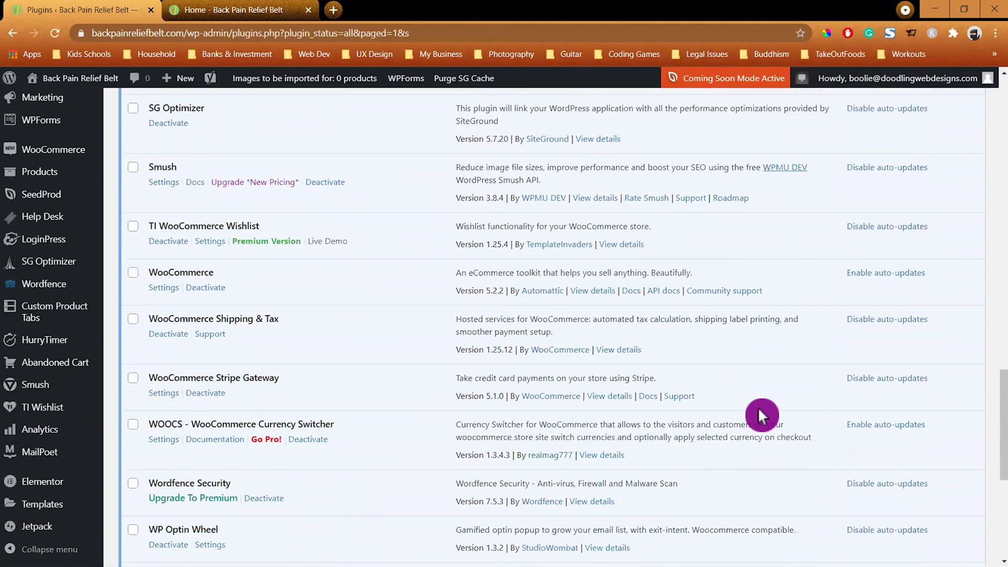
scroll(761, 415, "down", 3)
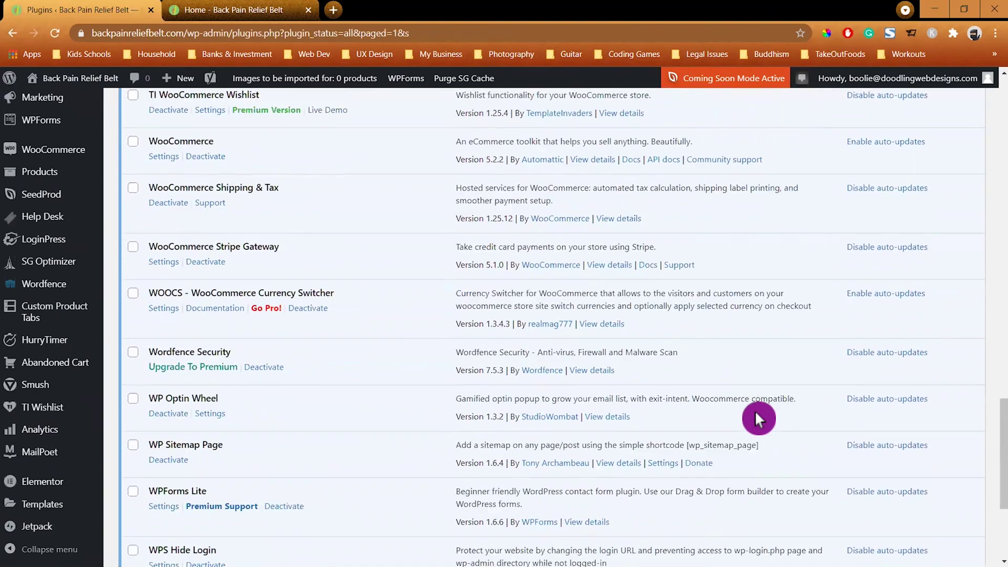
left_click(877, 296)
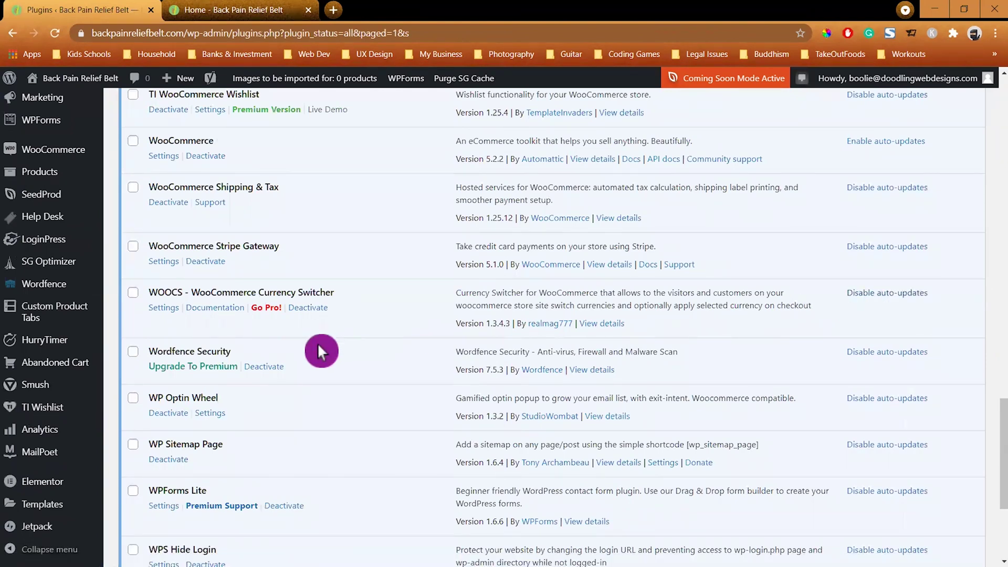
left_click(162, 310)
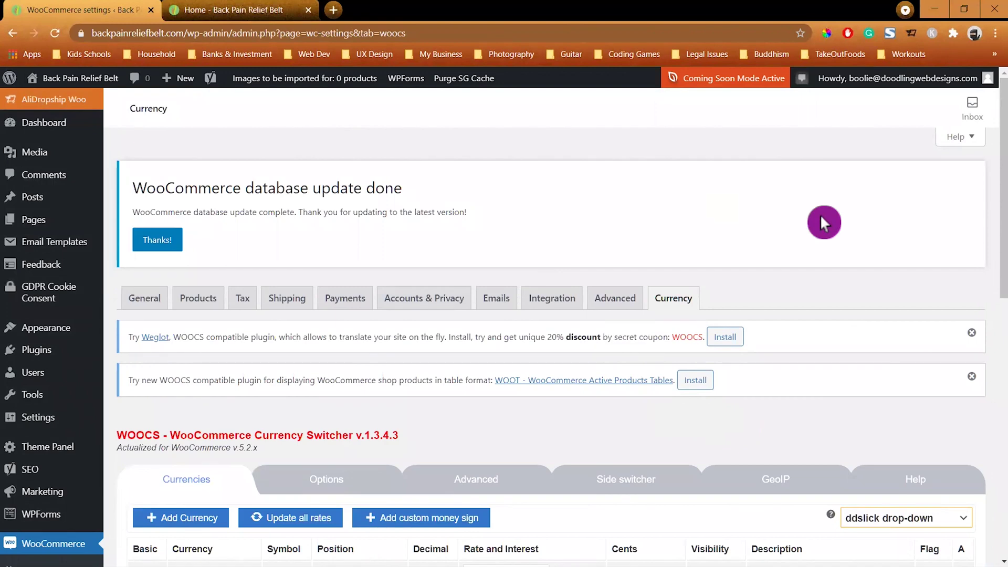
- Review the USD and EUR currencies, opening and closing the USD flag uploader without adding a flag
scroll(821, 216, "down", 1)
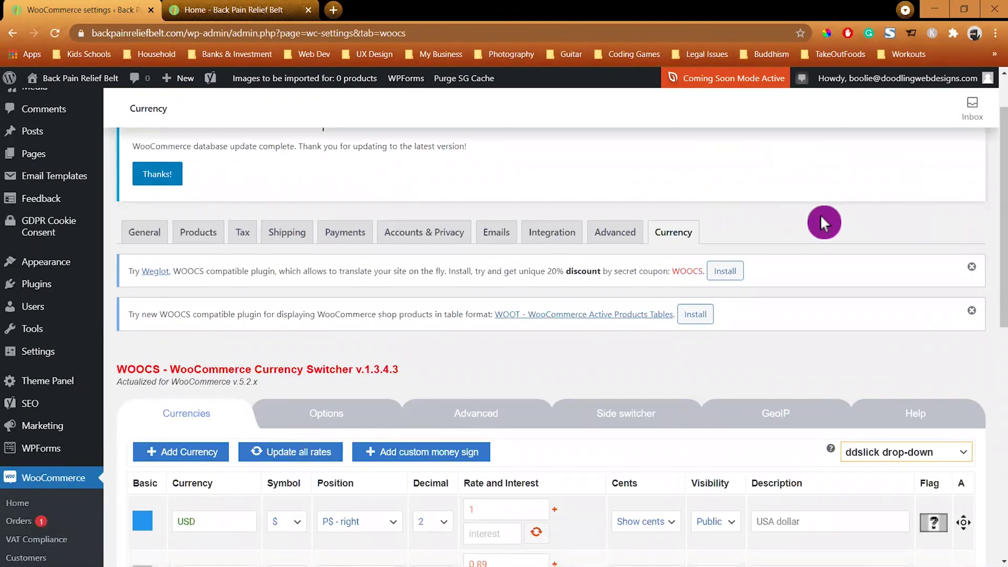
scroll(820, 214, "down", 2)
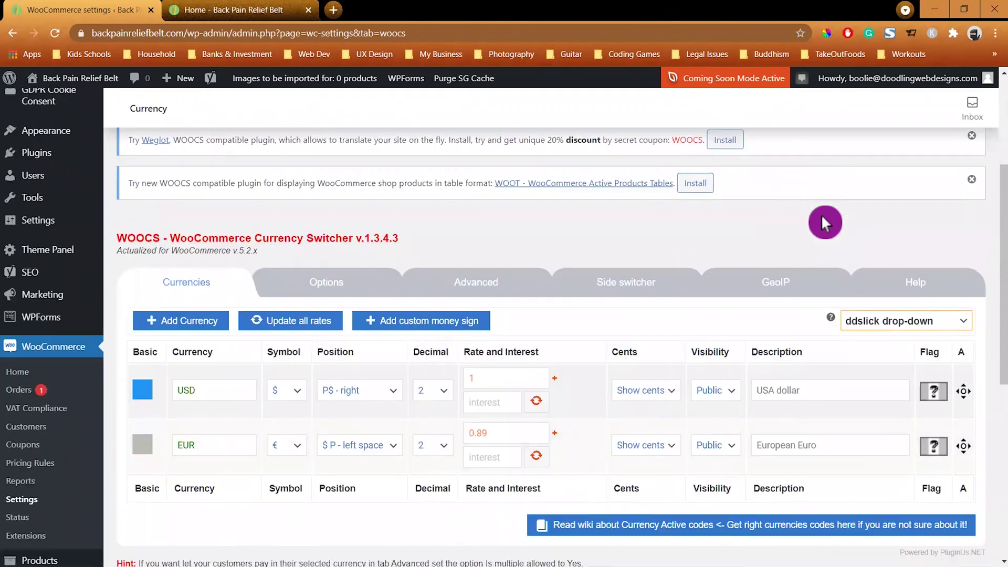
scroll(897, 204, "down", 1)
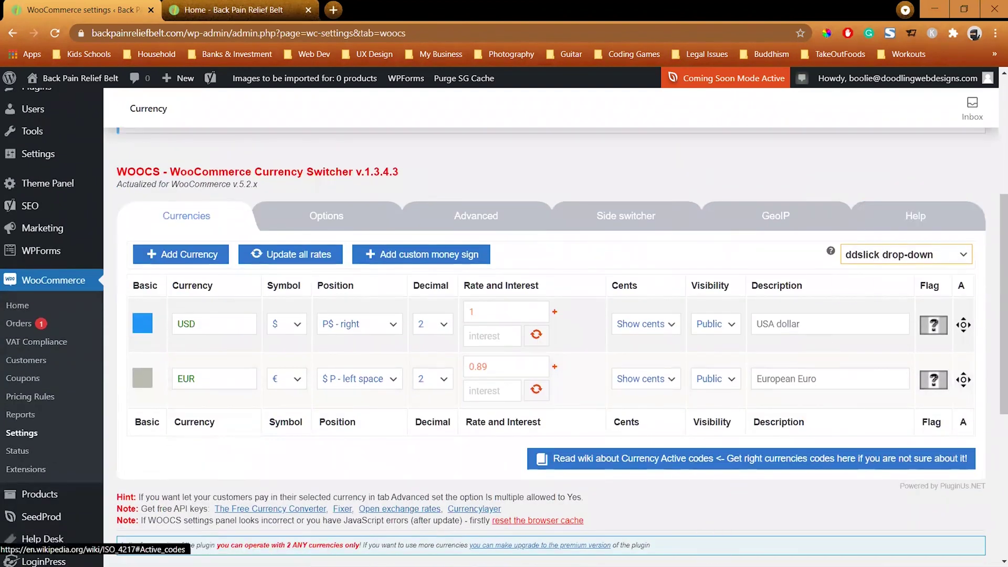
left_click(152, 450)
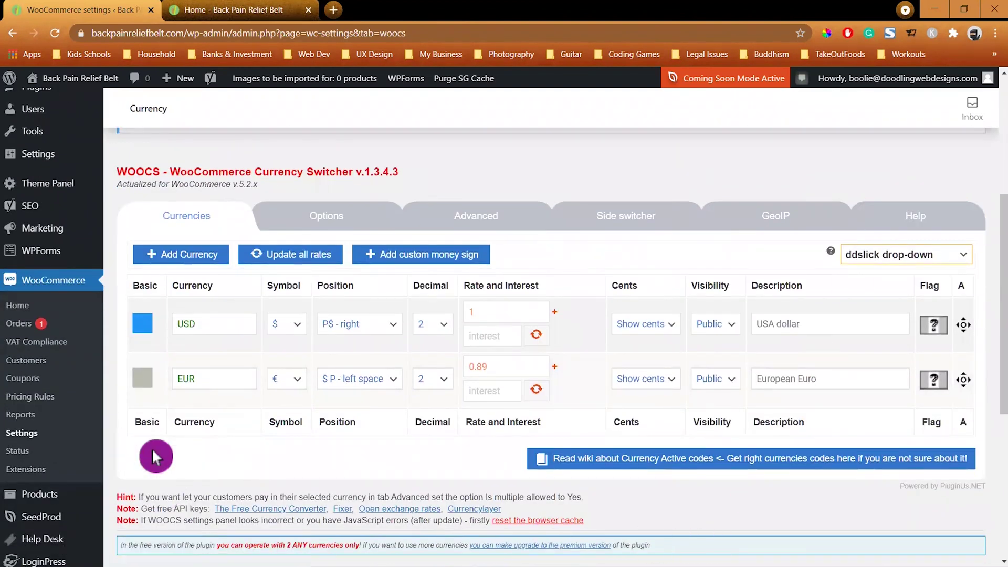
left_click(936, 327)
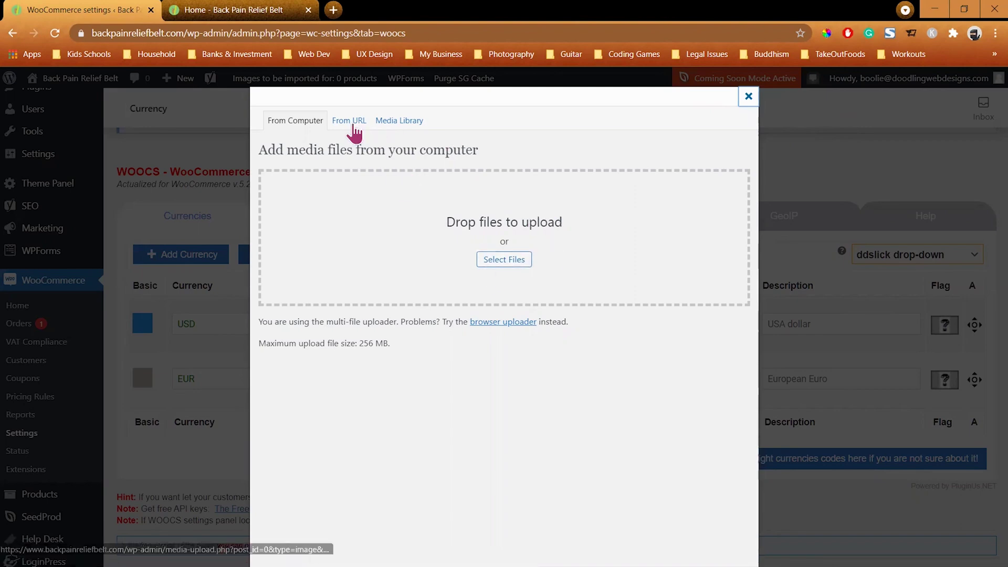
left_click(748, 97)
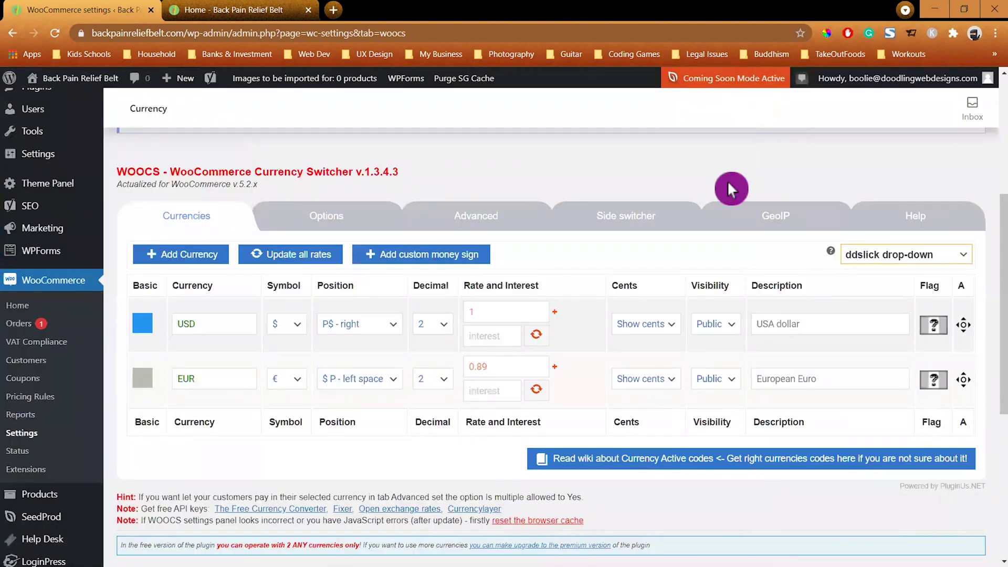
left_click(919, 326)
- Keep the switcher style as ddslick drop-down, then move to the WOOCS Options tab
left_click(964, 257)
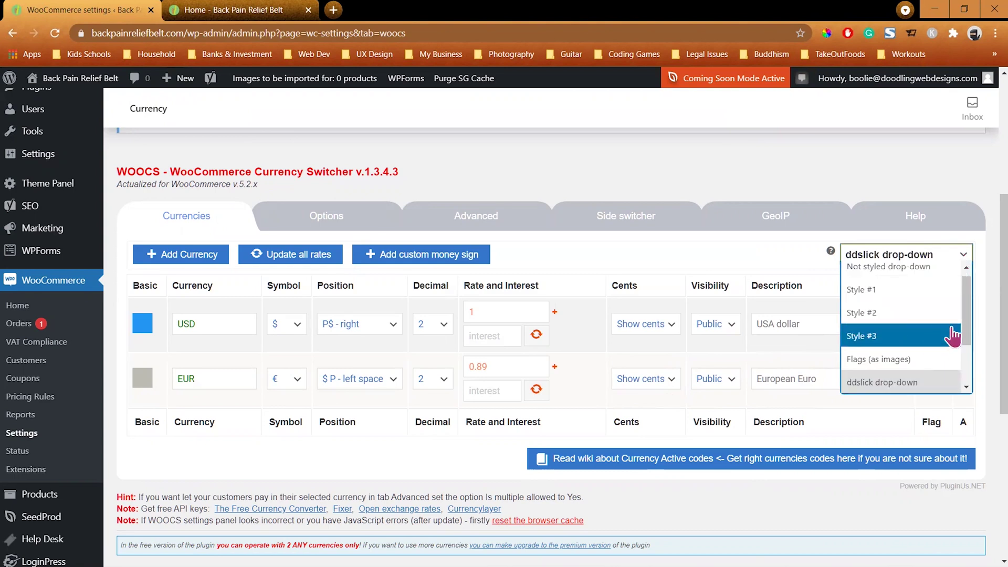
left_click(965, 339)
left_click_drag(964, 336, 919, 346)
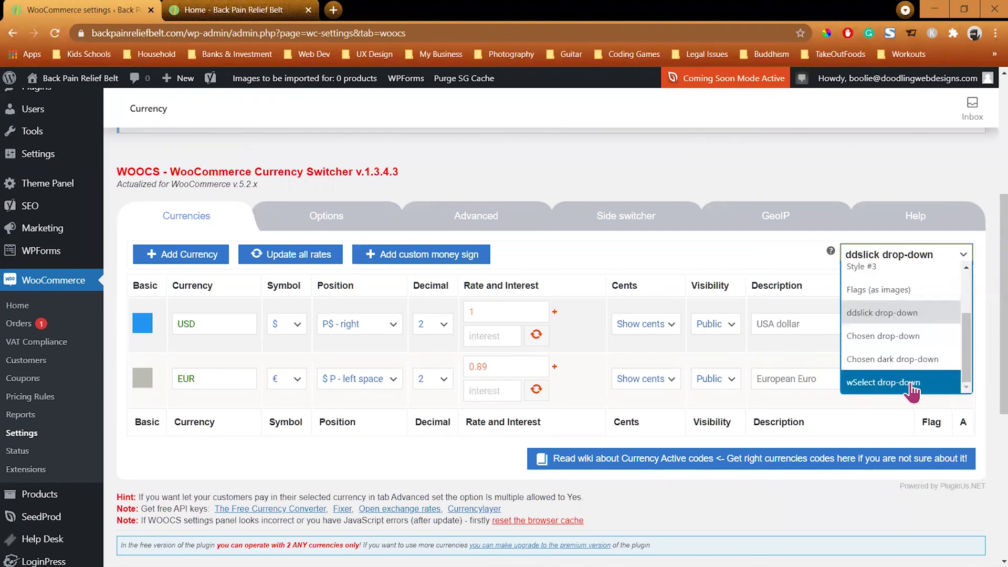
left_click(935, 315)
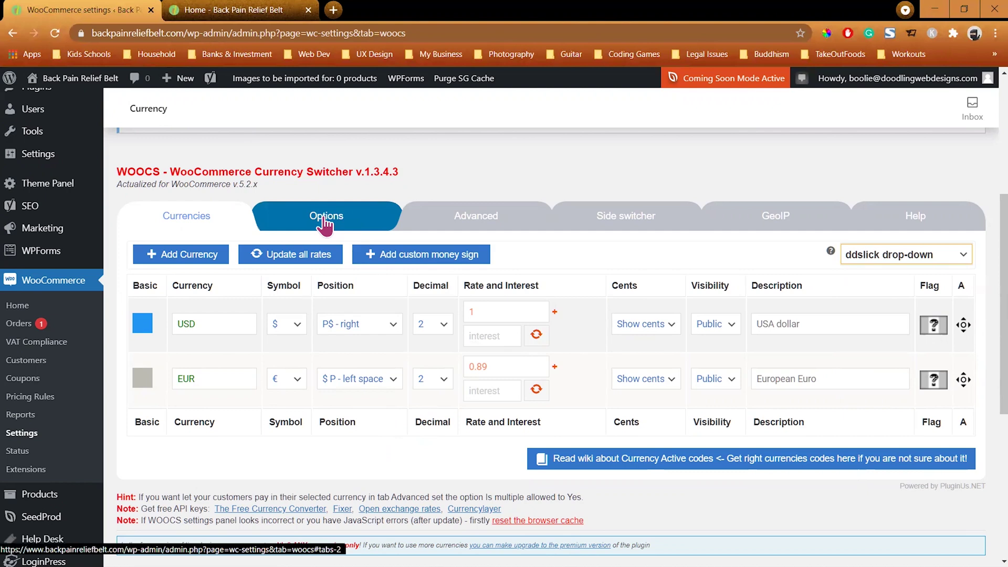
left_click(325, 224)
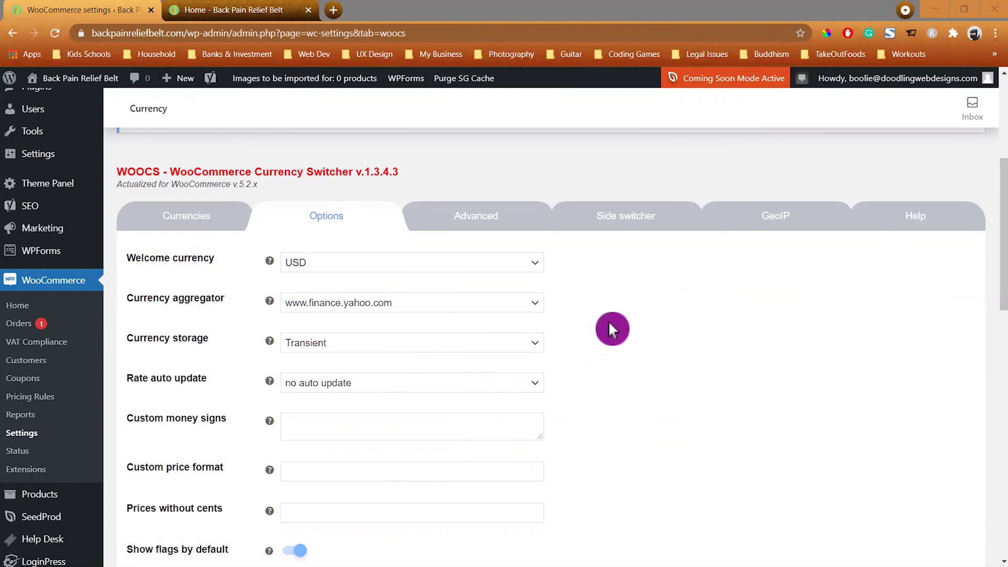
- Set the WOOCS rate auto update to hourly
scroll(650, 336, "down", 1)
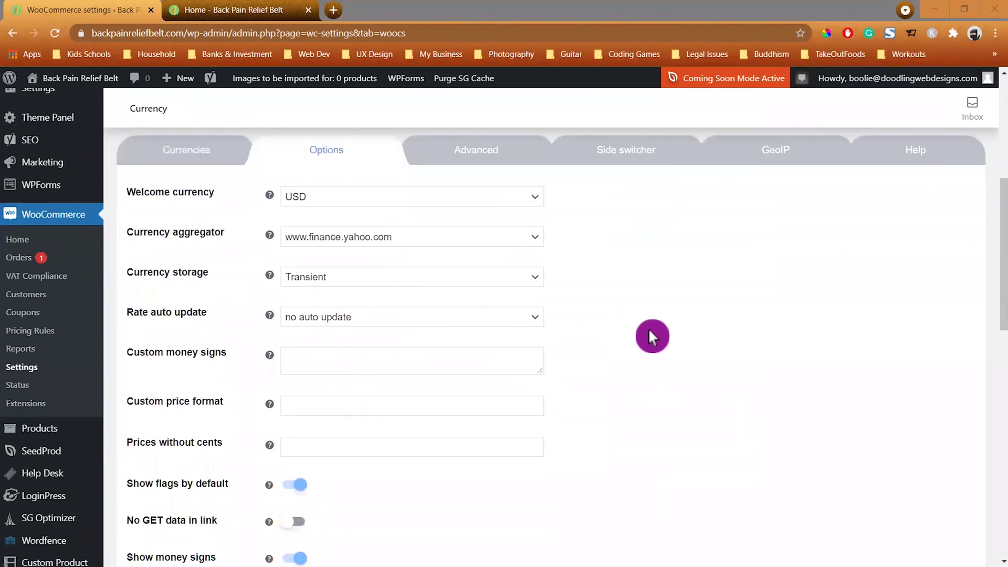
scroll(650, 336, "down", 1)
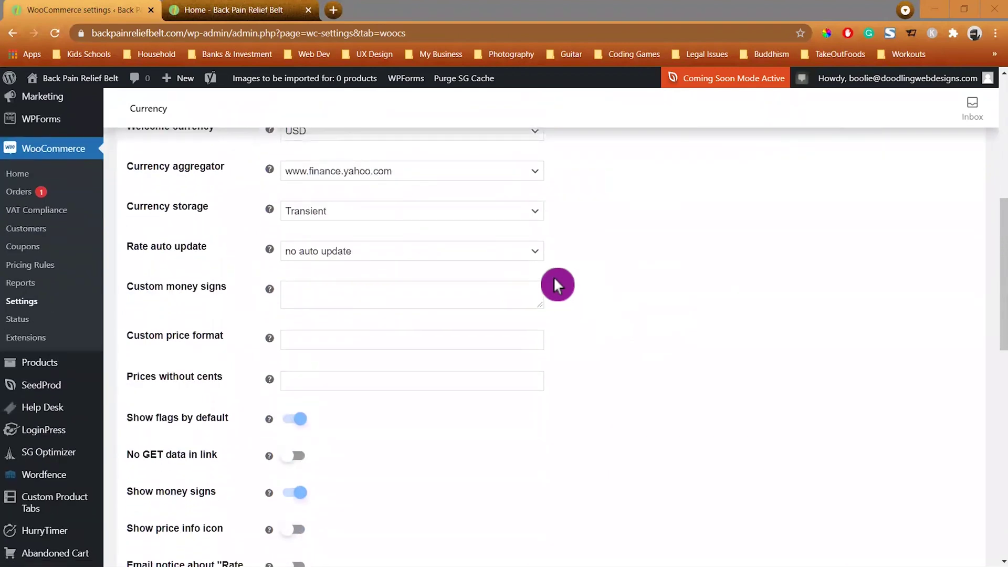
left_click(535, 255)
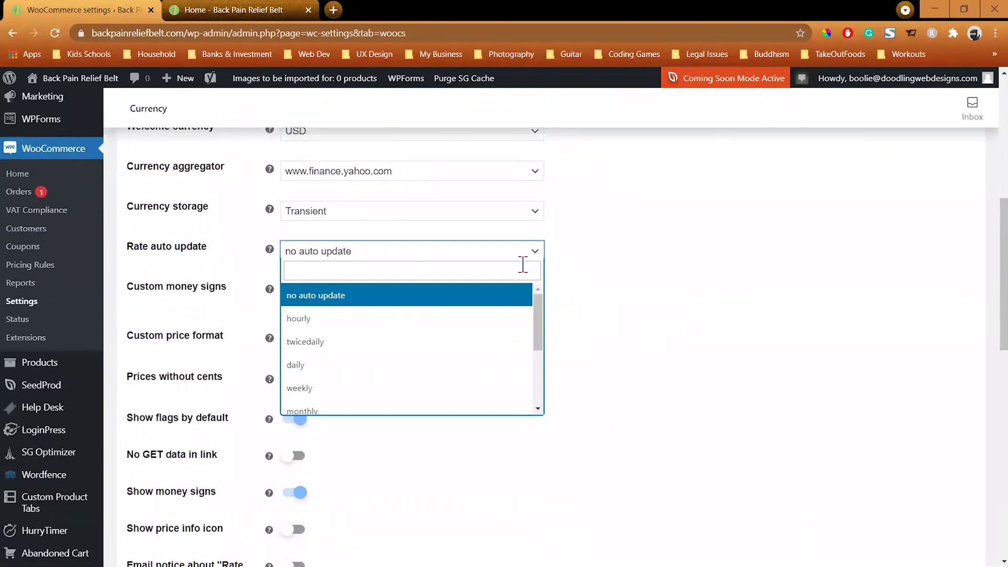
left_click(419, 321)
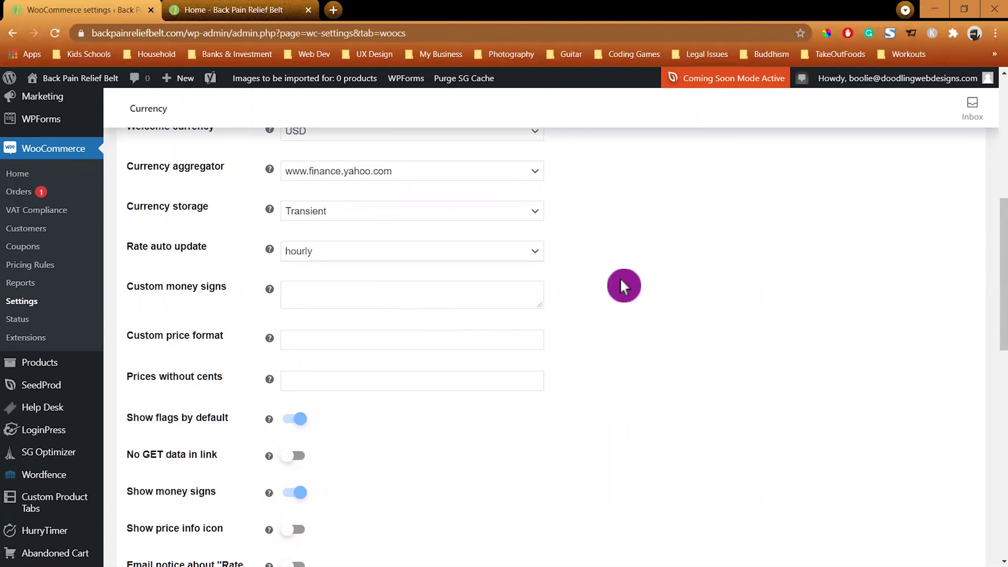
- Save the WOOCS options, returning to the Currencies list with USD 1 and EUR 0.89
scroll(623, 287, "down", 1)
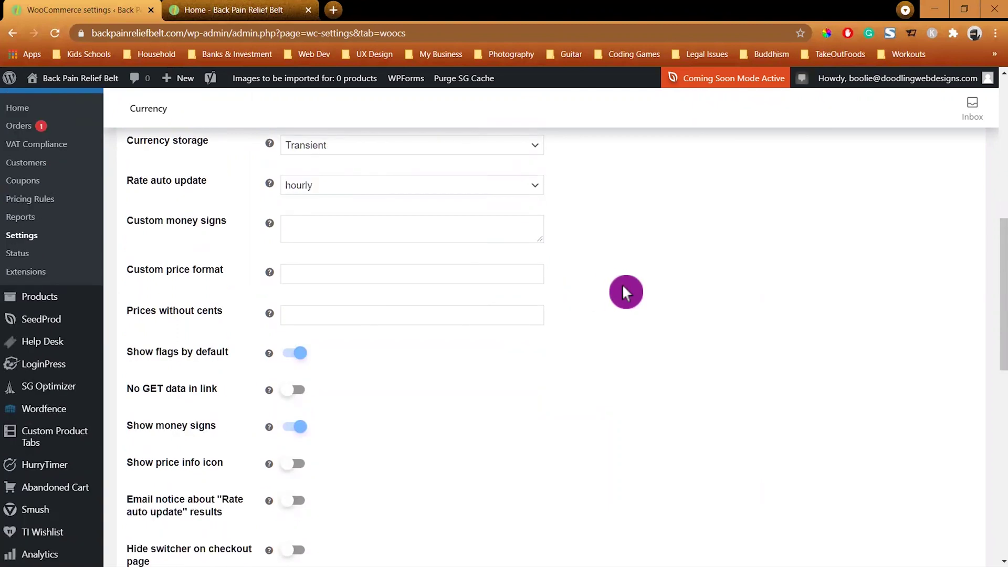
scroll(624, 291, "down", 1)
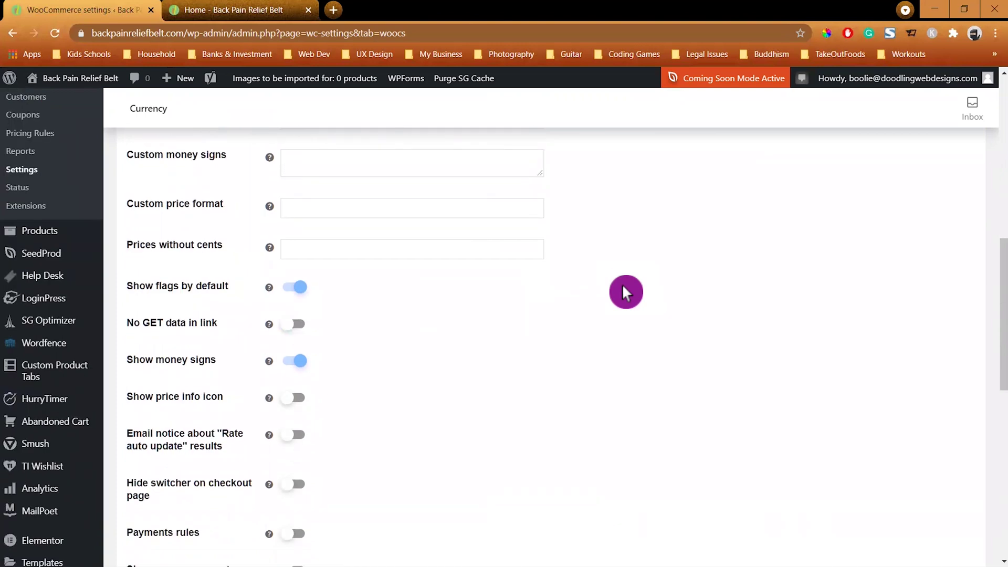
scroll(625, 292, "down", 1)
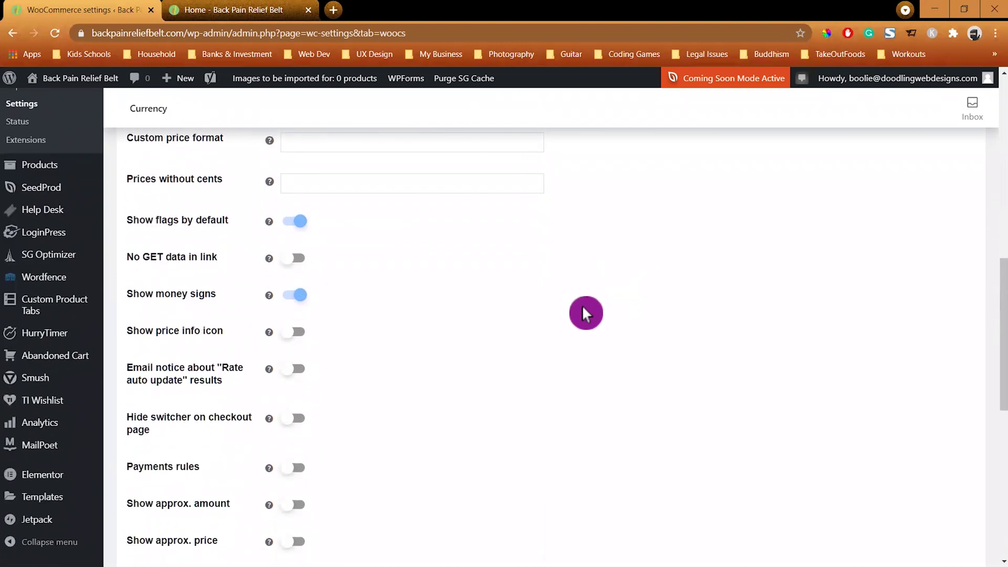
scroll(599, 314, "down", 2)
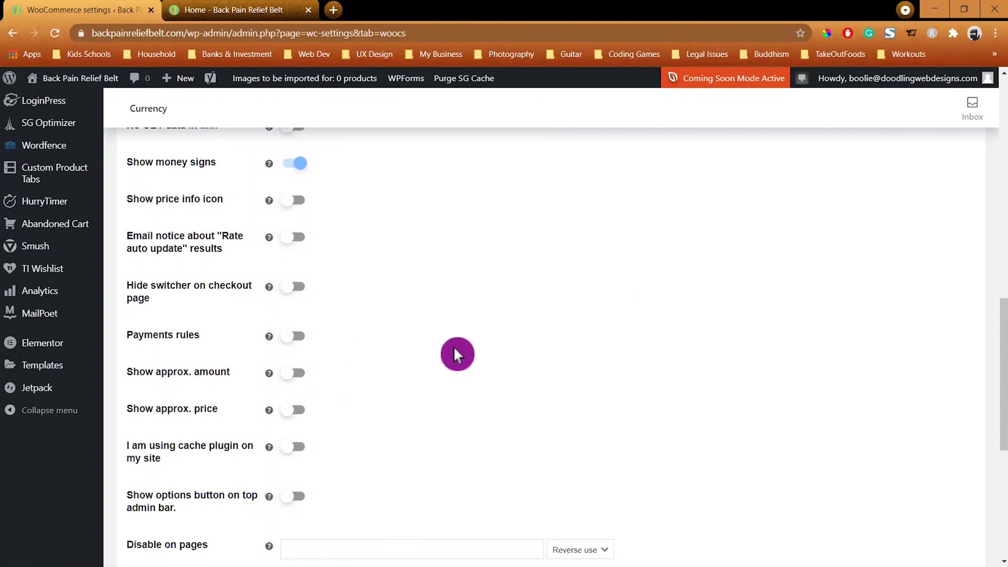
scroll(552, 349, "down", 1)
scroll(721, 383, "down", 2)
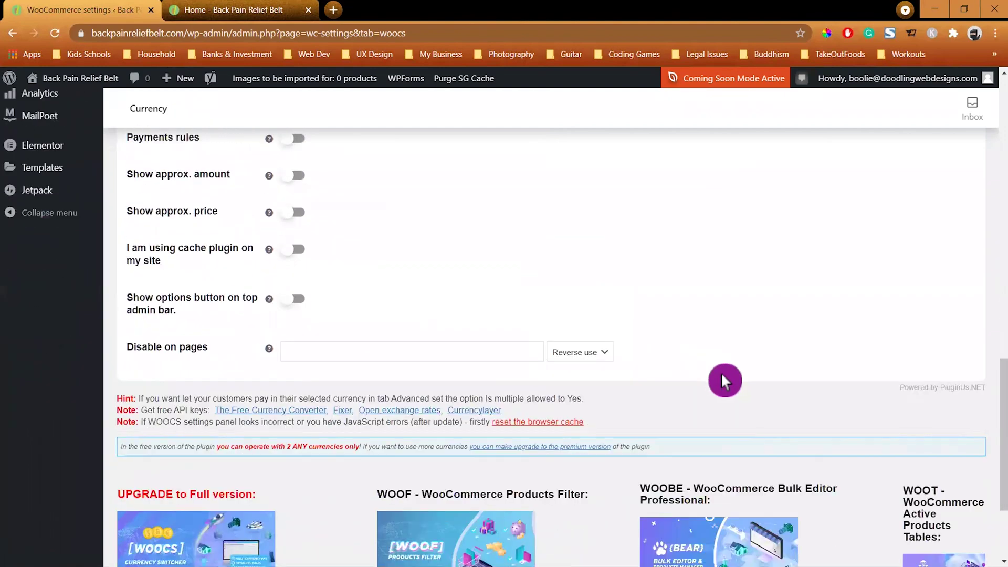
scroll(733, 376, "down", 3)
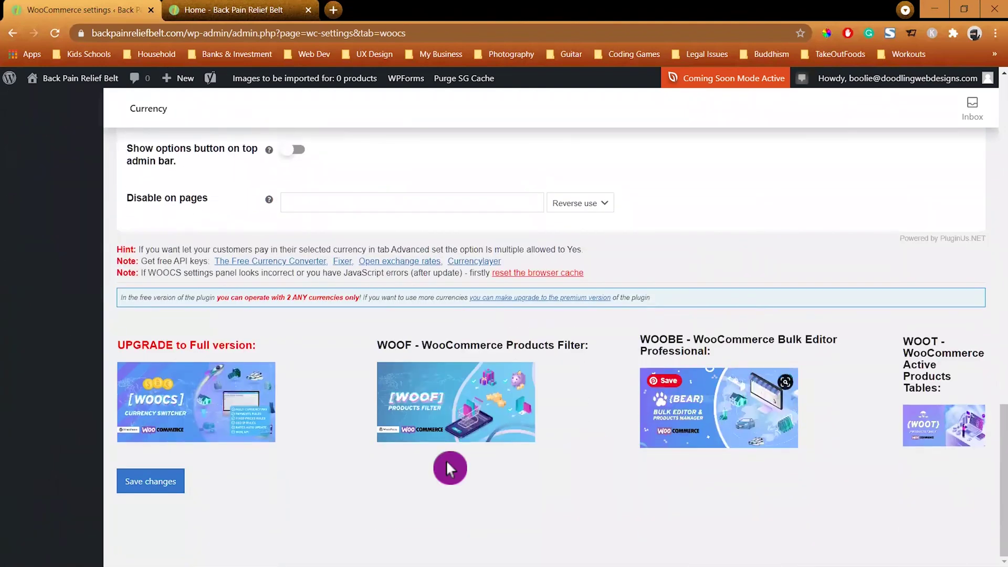
left_click(163, 492)
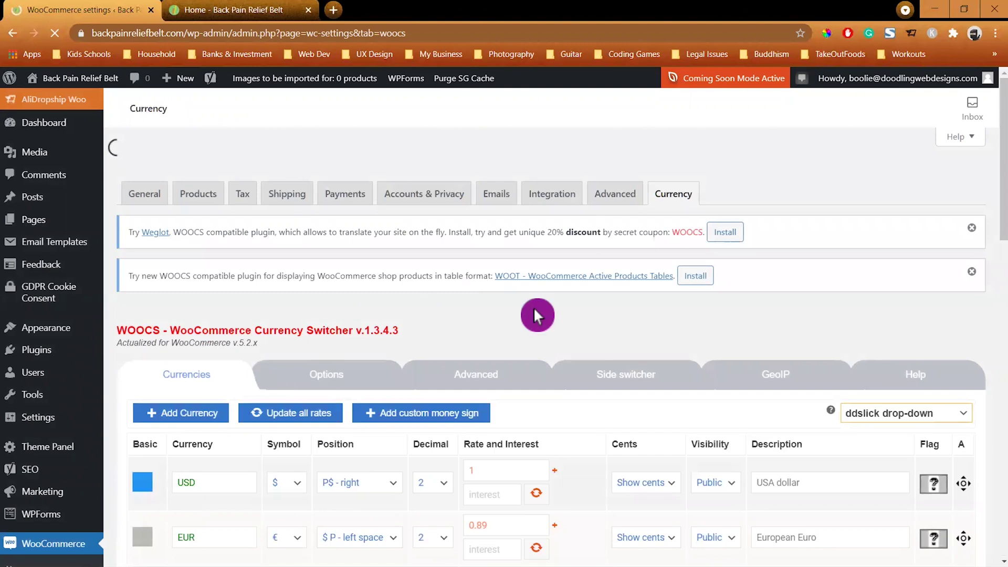
scroll(534, 311, "down", 5)
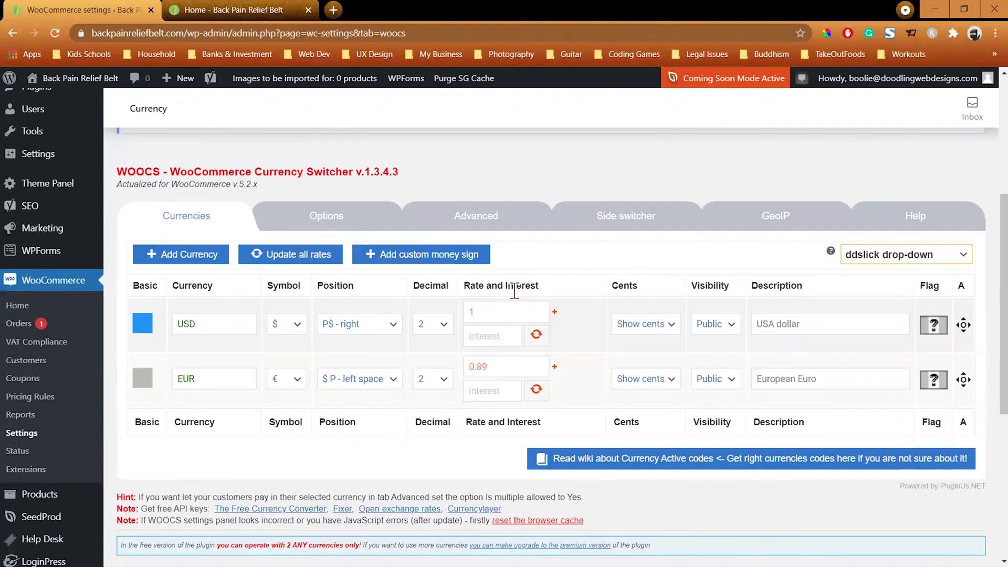
- Show the WOOCS Advanced tab and confirm 'Is multiple allowed' is Yes
left_click(476, 223)
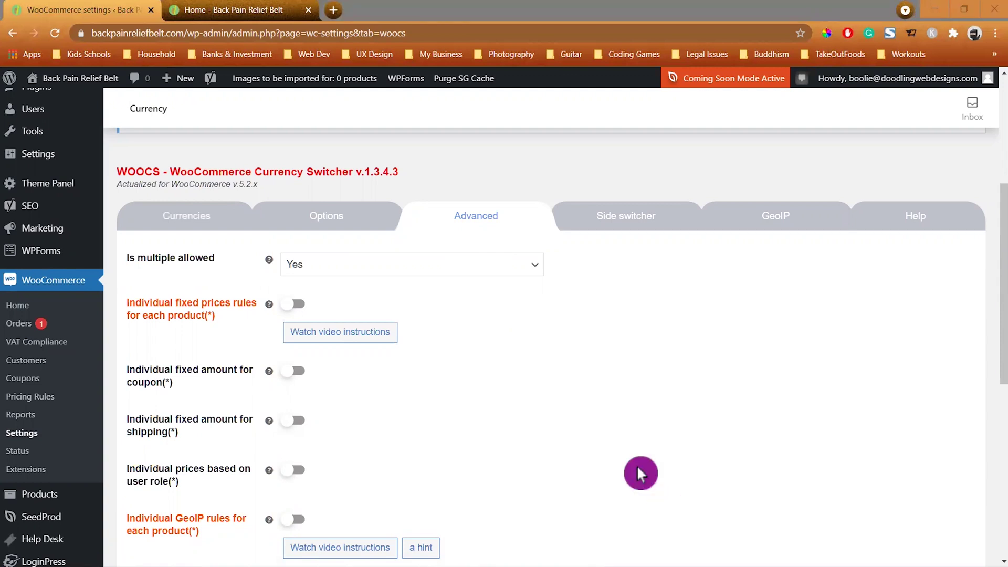
scroll(544, 380, "down", 1)
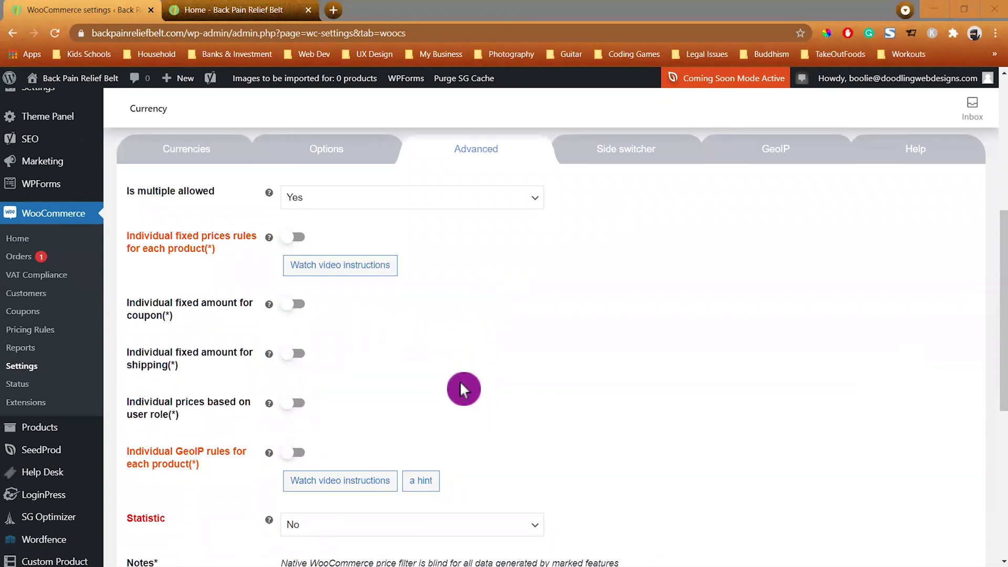
scroll(525, 381, "down", 1)
scroll(569, 388, "down", 2)
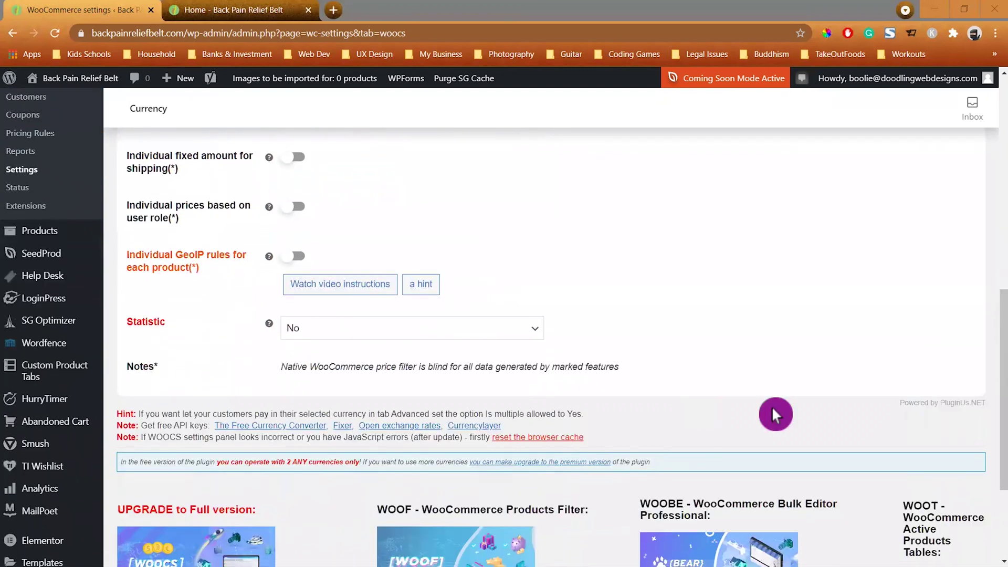
scroll(735, 368, "up", 4)
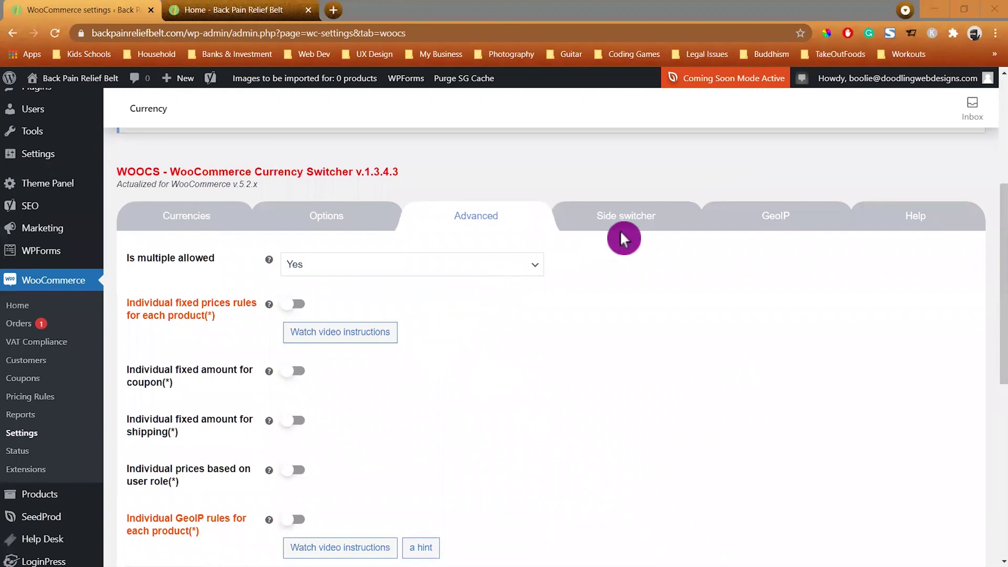
- Turn on the WOOCS side switcher in the Side switcher tab
left_click(644, 230)
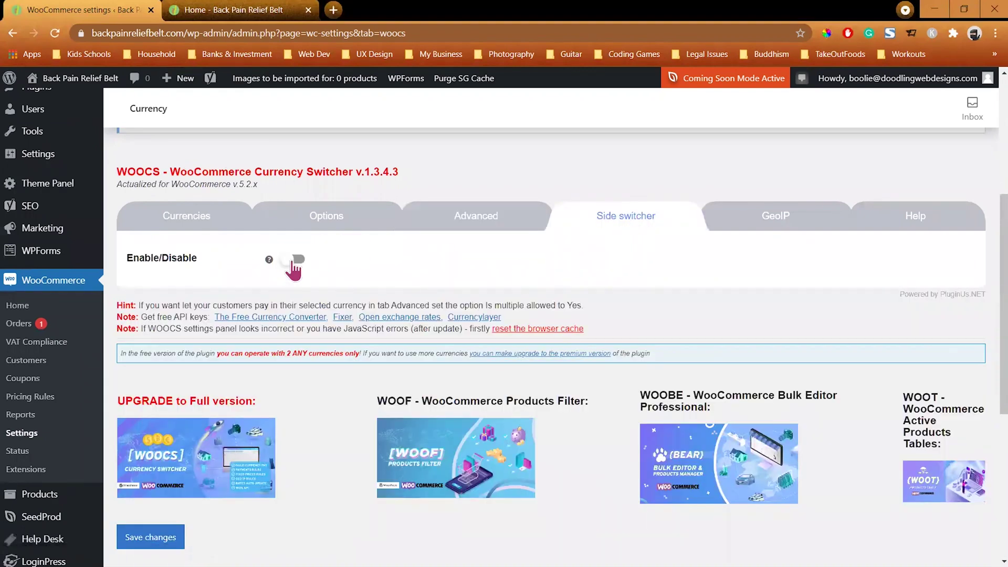
left_click(294, 261)
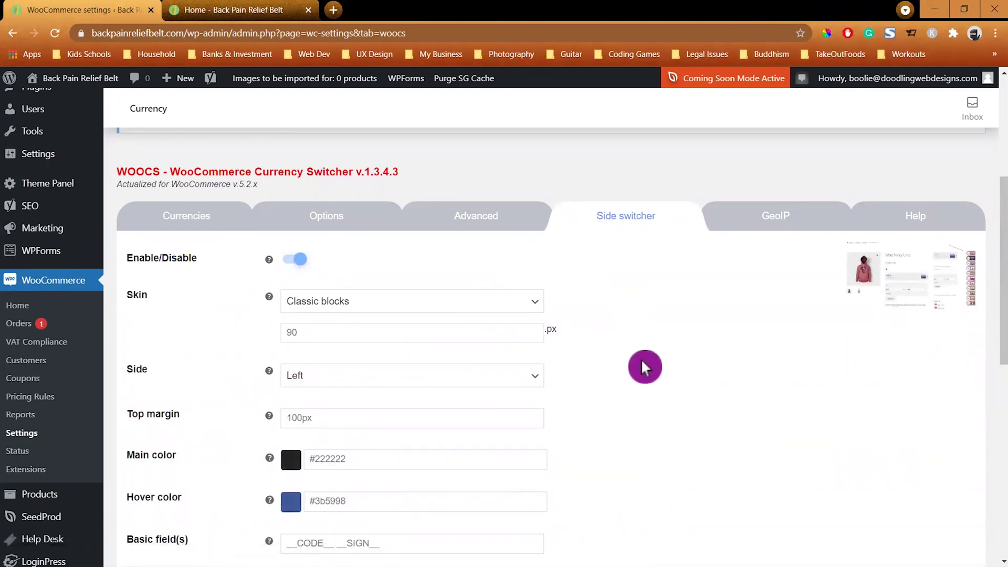
scroll(651, 358, "down", 1)
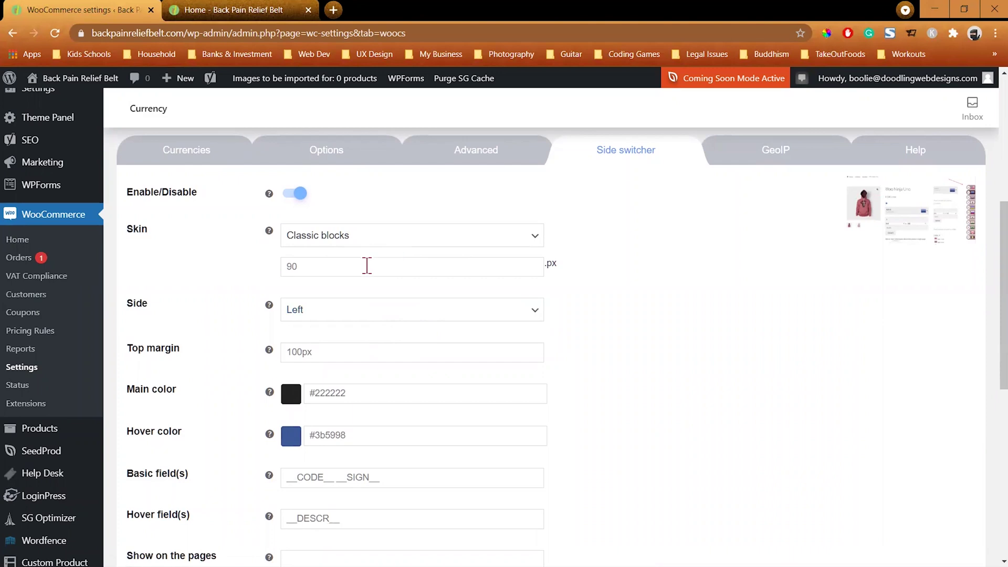
- Review the side switcher's 100px top margin and hover colour, then bring up the storefront
left_click(337, 355)
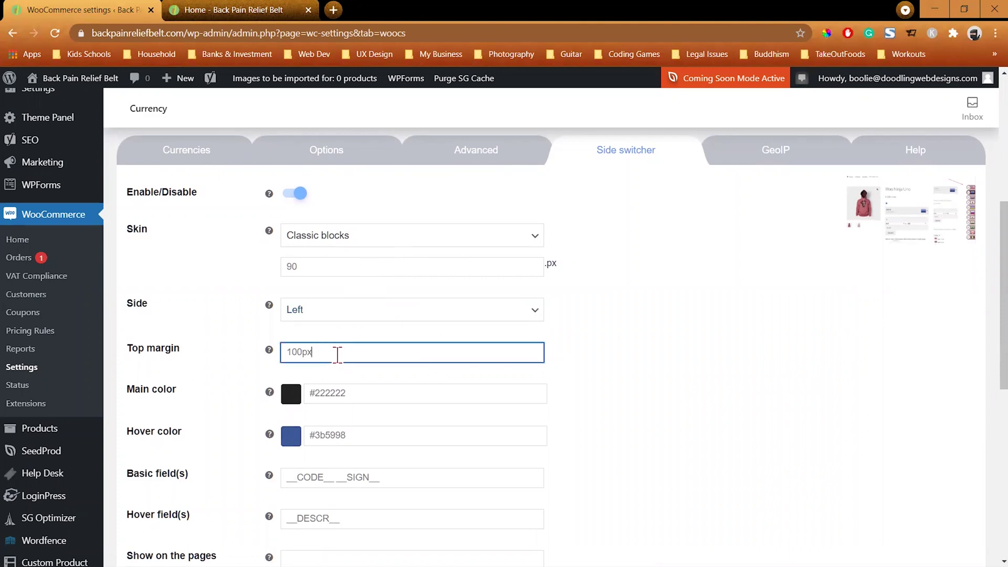
left_click(587, 415)
scroll(587, 415, "down", 1)
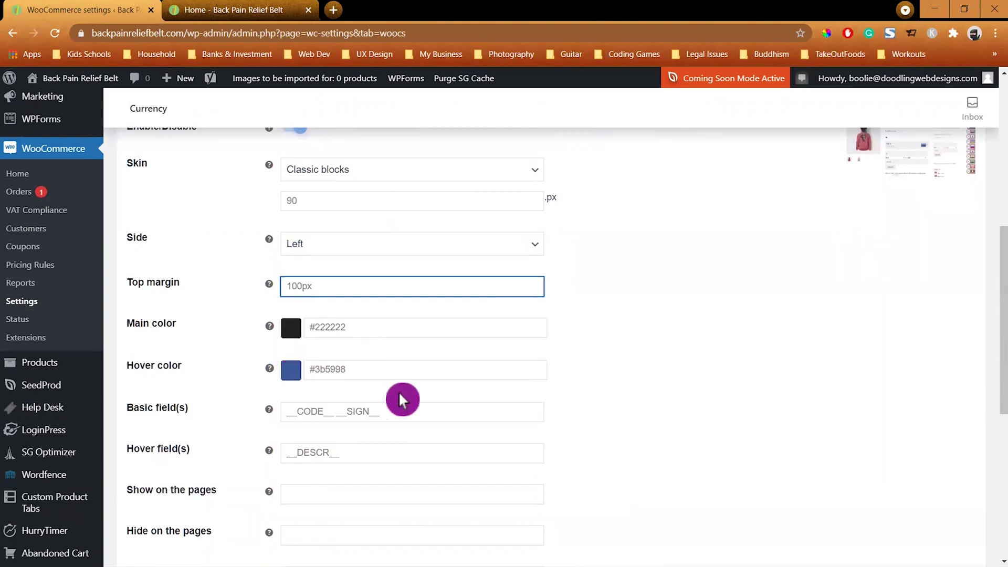
scroll(637, 384, "up", 1)
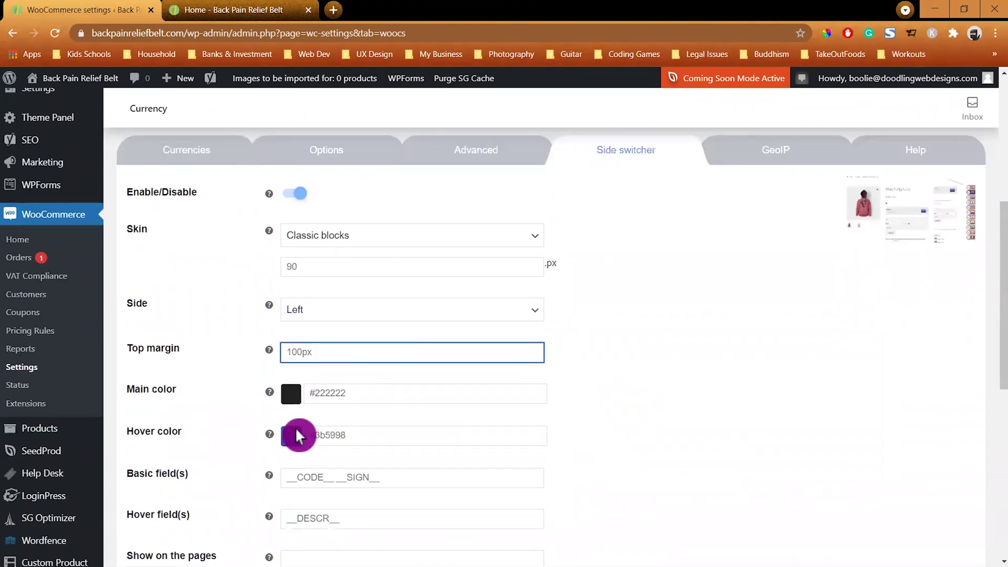
left_click(295, 448)
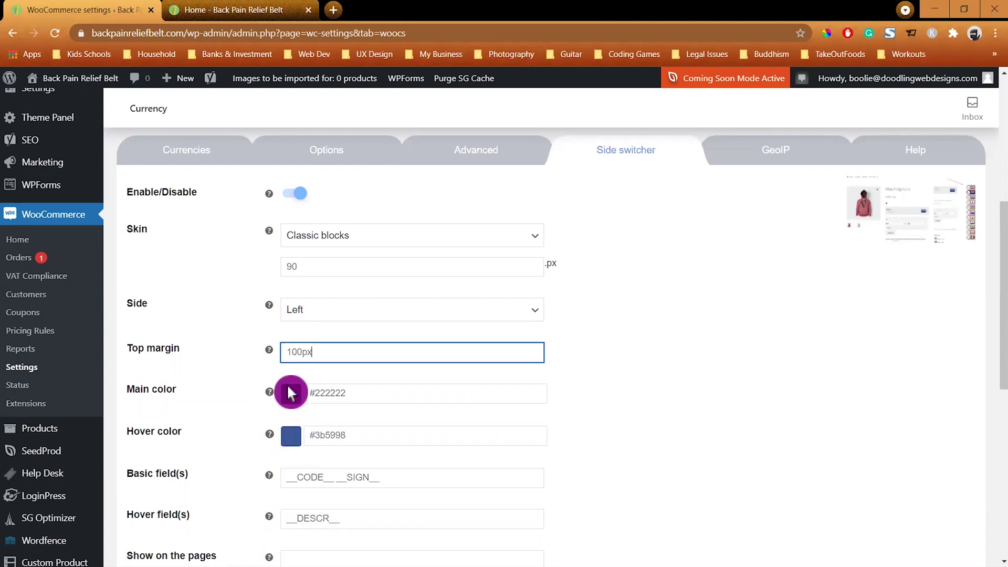
left_click(258, 12)
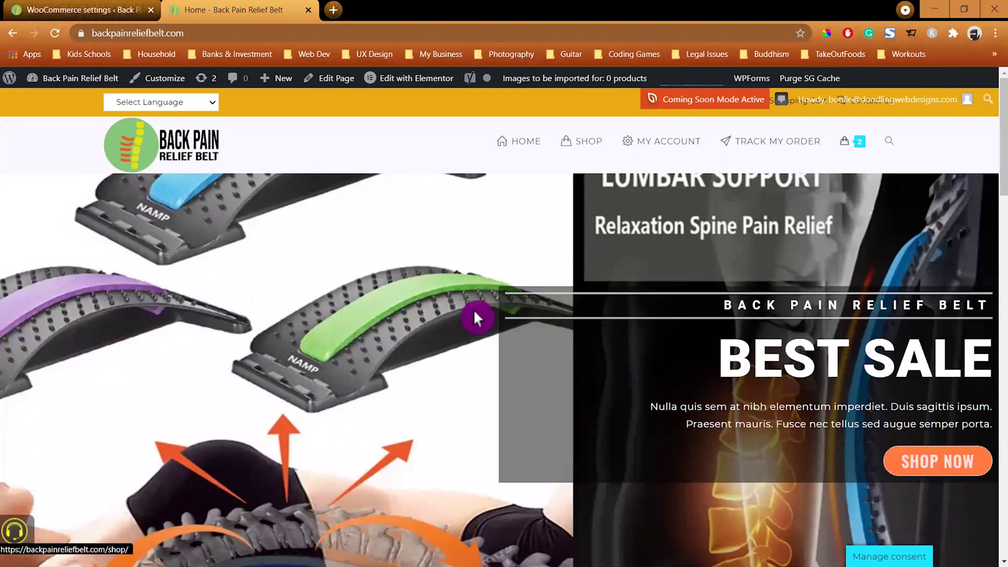
- Sample the SHOP NOW button's orange #FF5714 with ColorPick Eyedropper, then return to the side switcher settings
scroll(444, 282, "down", 3)
scroll(444, 284, "down", 8)
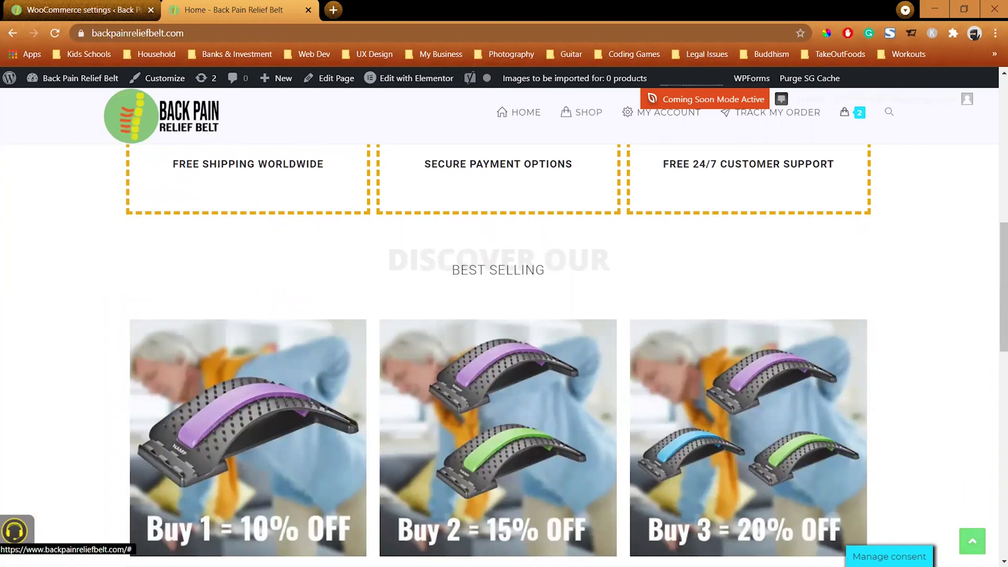
scroll(540, 396, "down", 5)
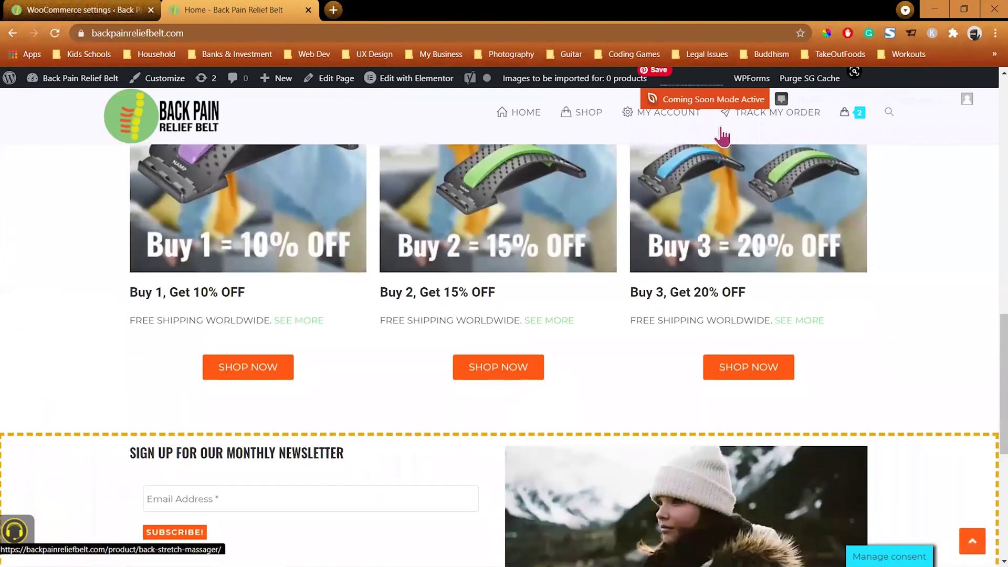
left_click(827, 32)
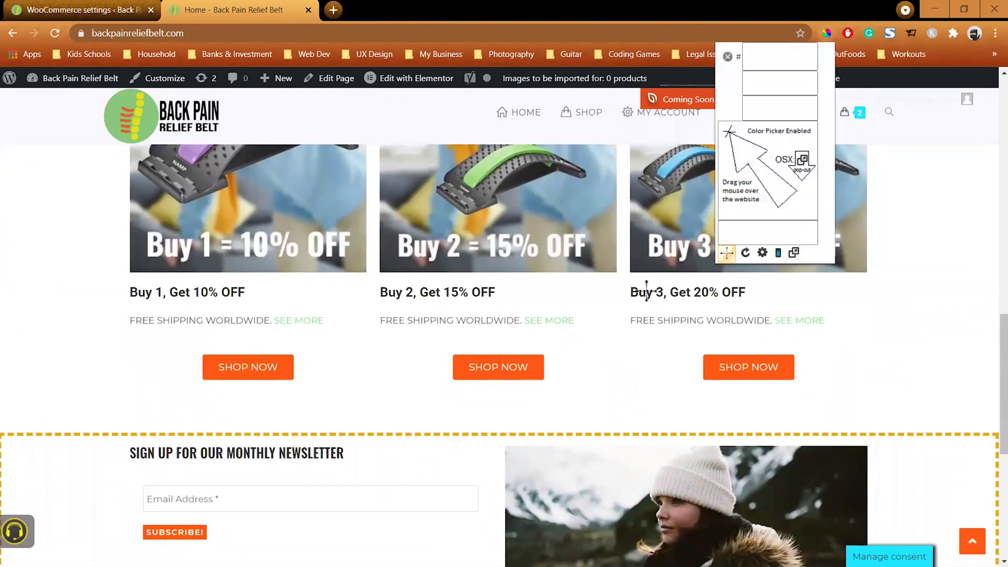
left_click(534, 373)
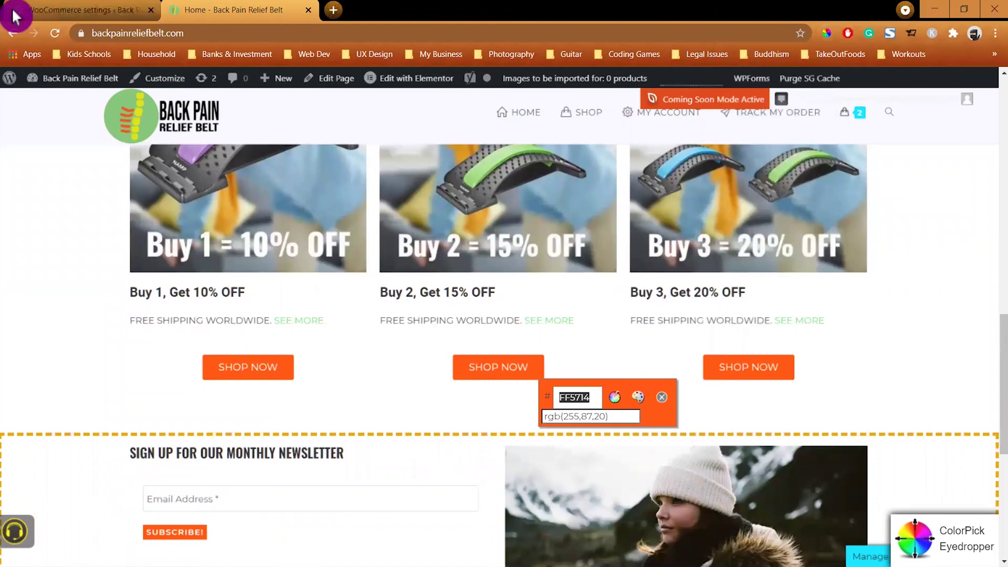
left_click(54, 9)
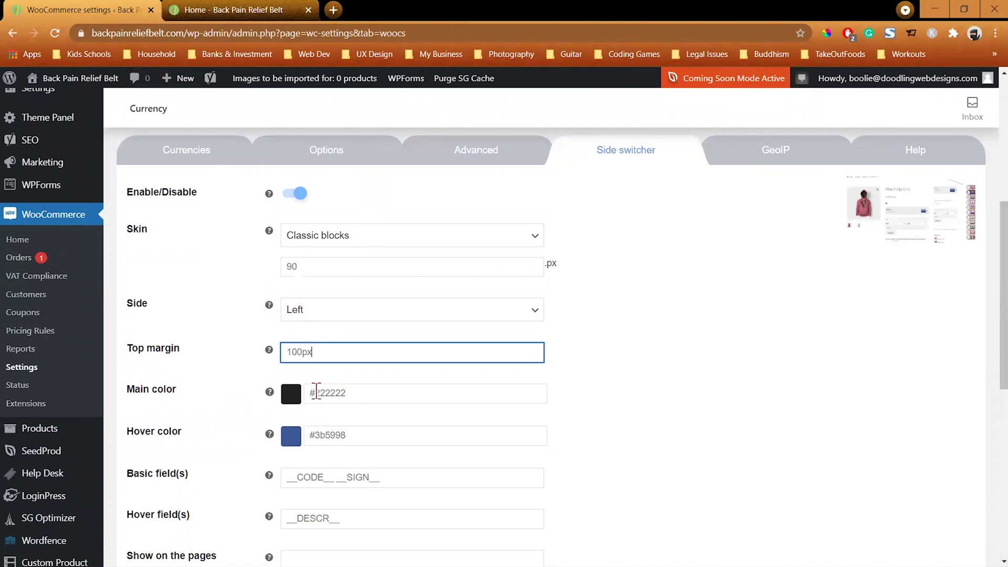
- Replace the side switcher's main colour #222222 with orange #ff5714, then go back to the storefront
left_click_drag(317, 392, 356, 395)
type("ff5714")
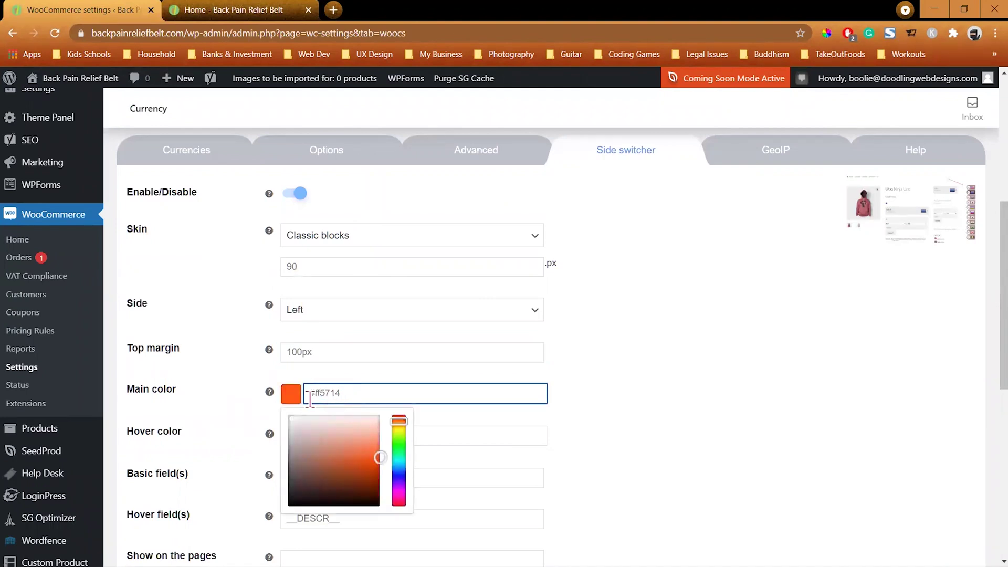
left_click(292, 395)
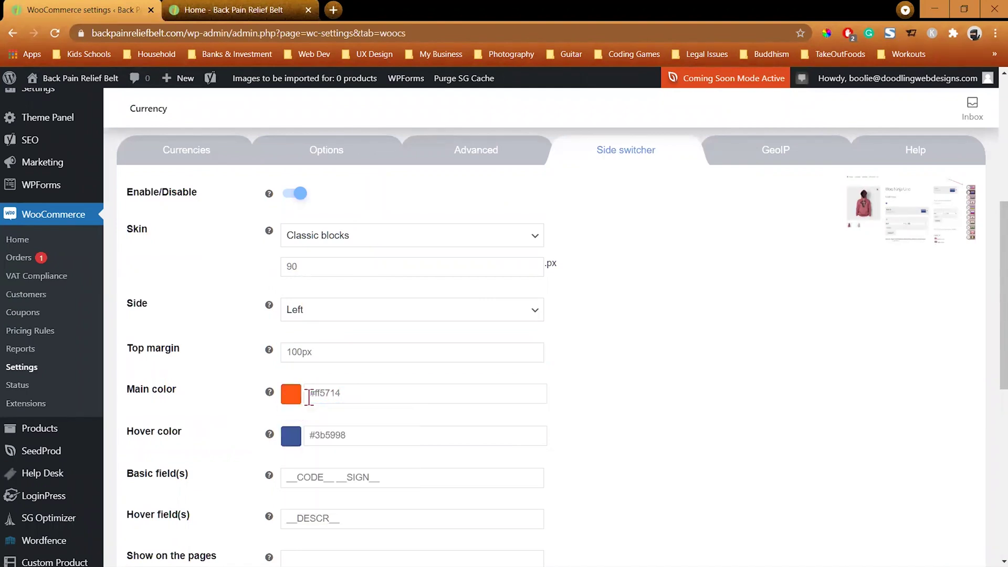
left_click(235, 10)
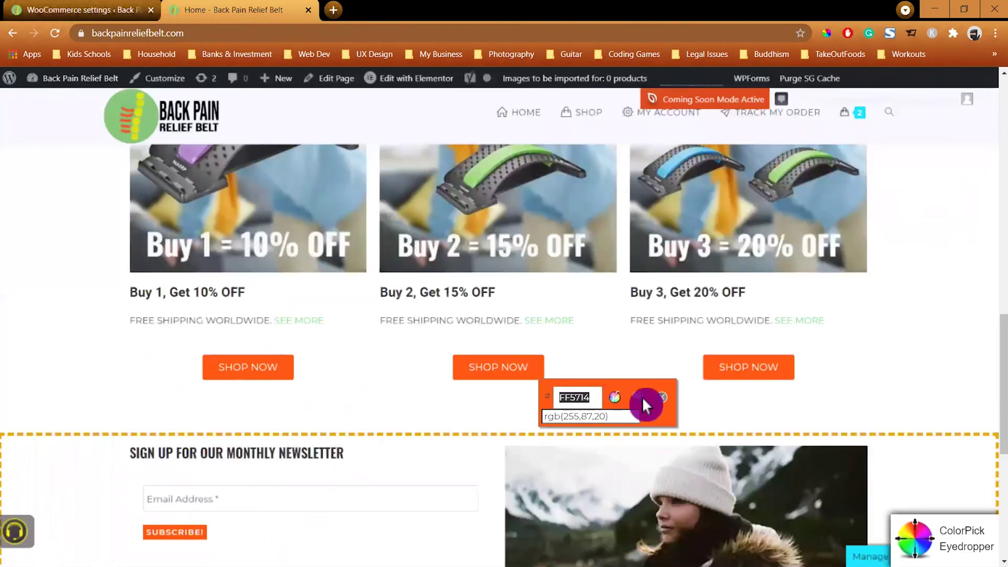
key("Escape")
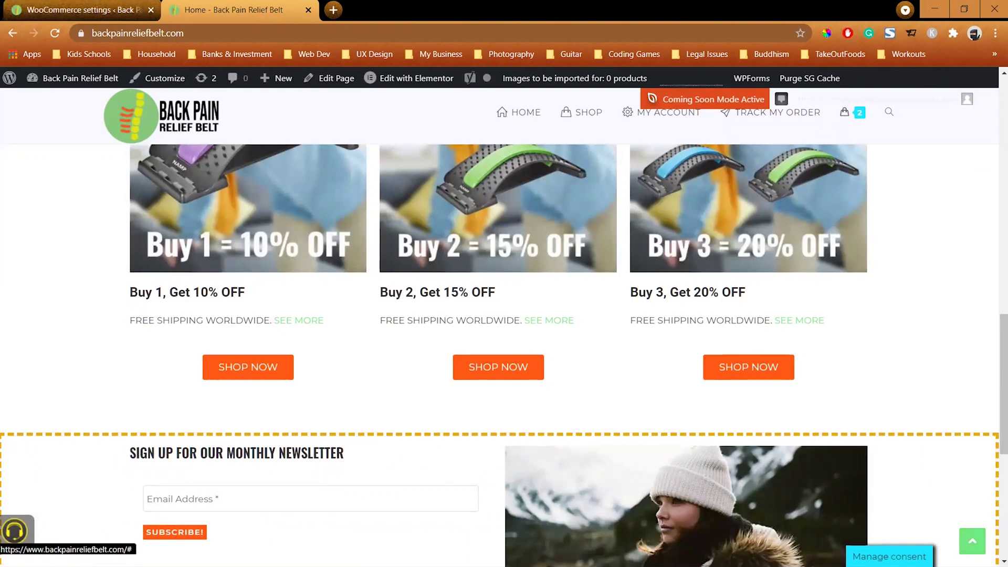
- Use ColorPick to sample the Manage consent button's cyan #1BE7FF and copy its hex value
left_click(828, 32)
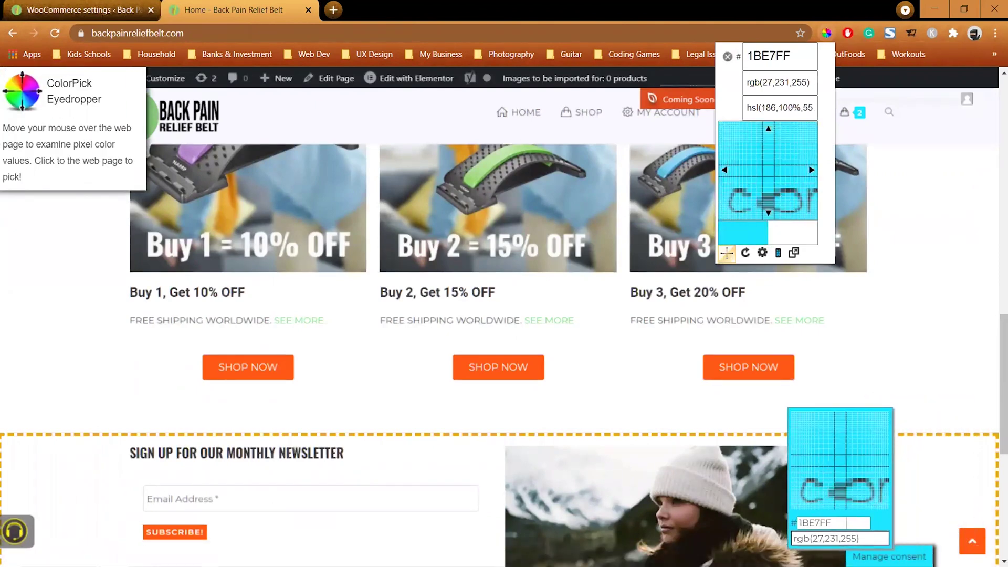
left_click(895, 546)
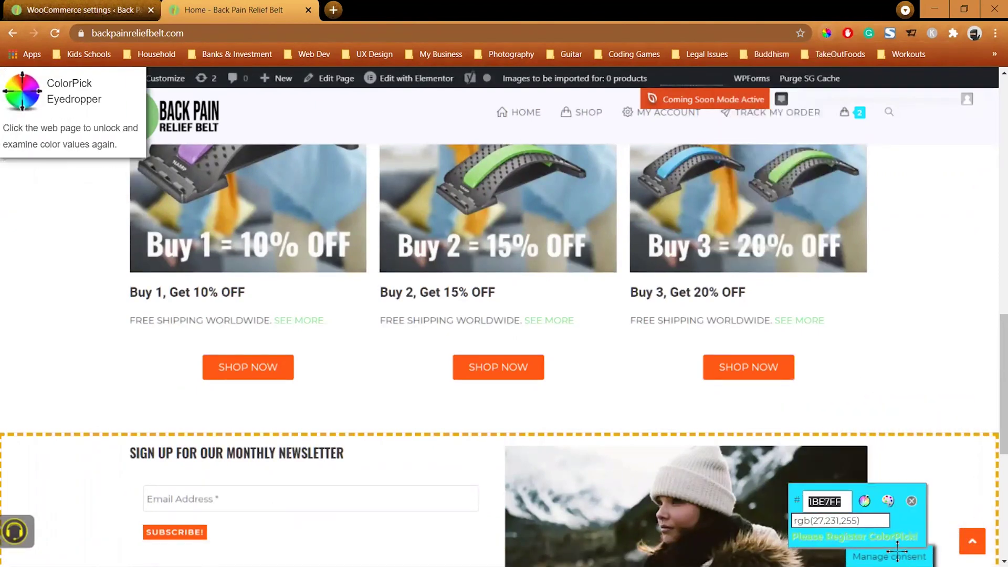
left_click(862, 521)
left_click(844, 498)
left_click(100, 9)
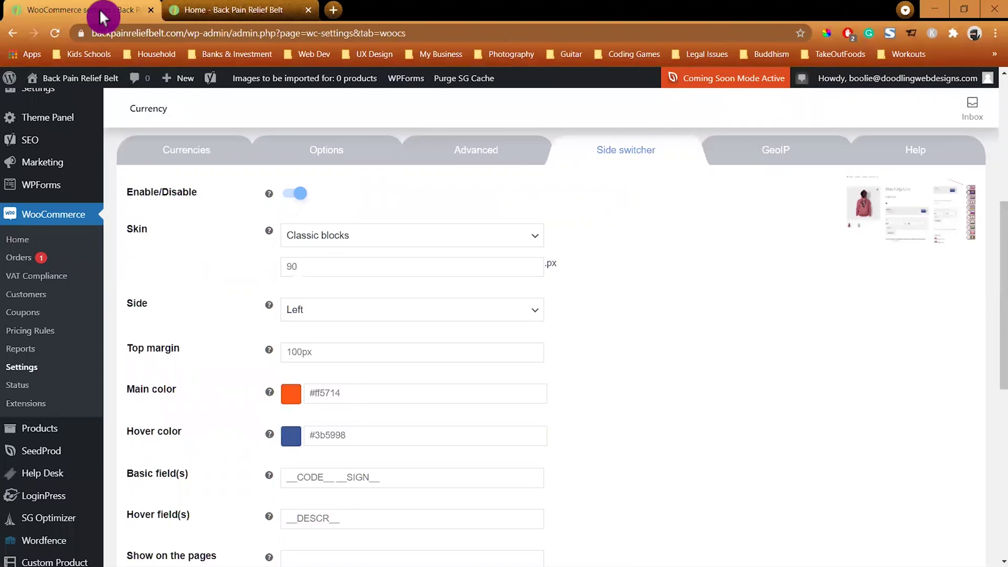
- Replace the hover colour #3b5998 with cyan #1be7ff and save the side switcher settings
left_click(317, 438)
left_click_drag(316, 438, 355, 437)
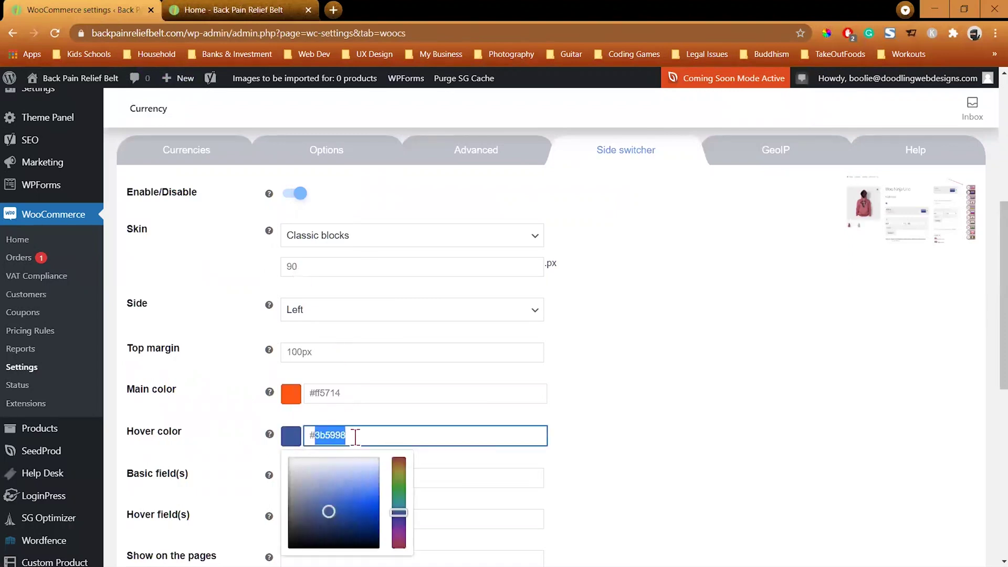
type("1be7ff")
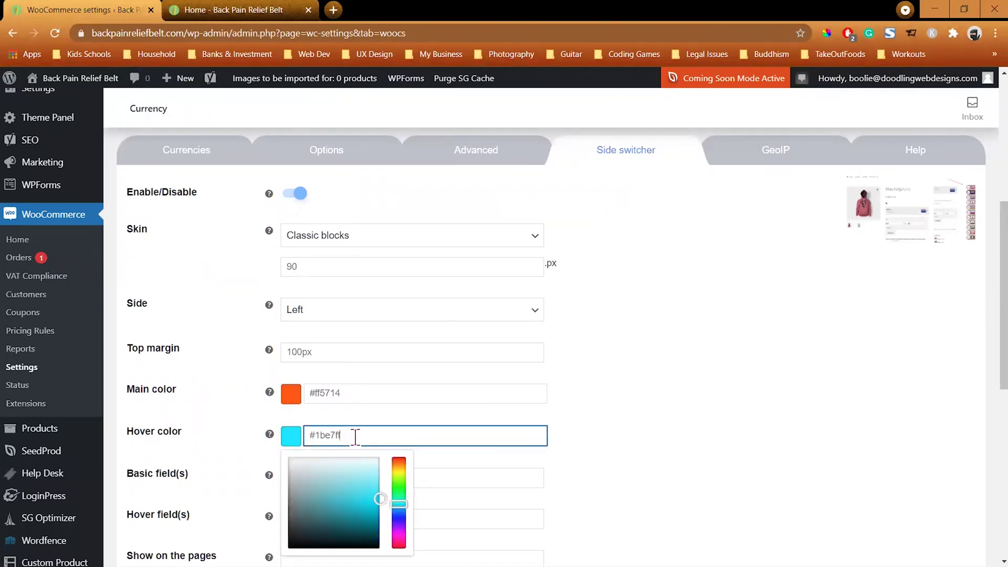
left_click(292, 440)
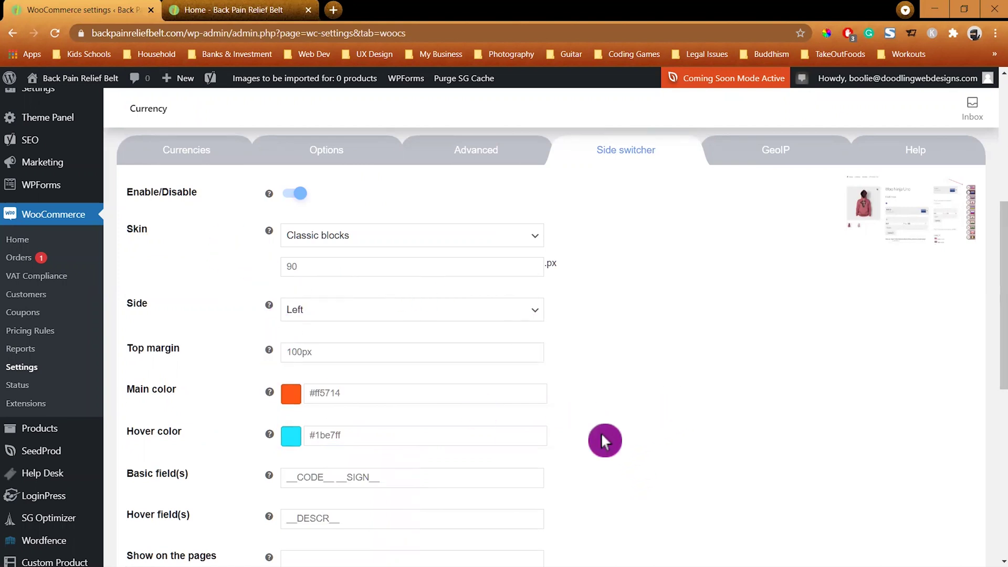
scroll(601, 434, "down", 6)
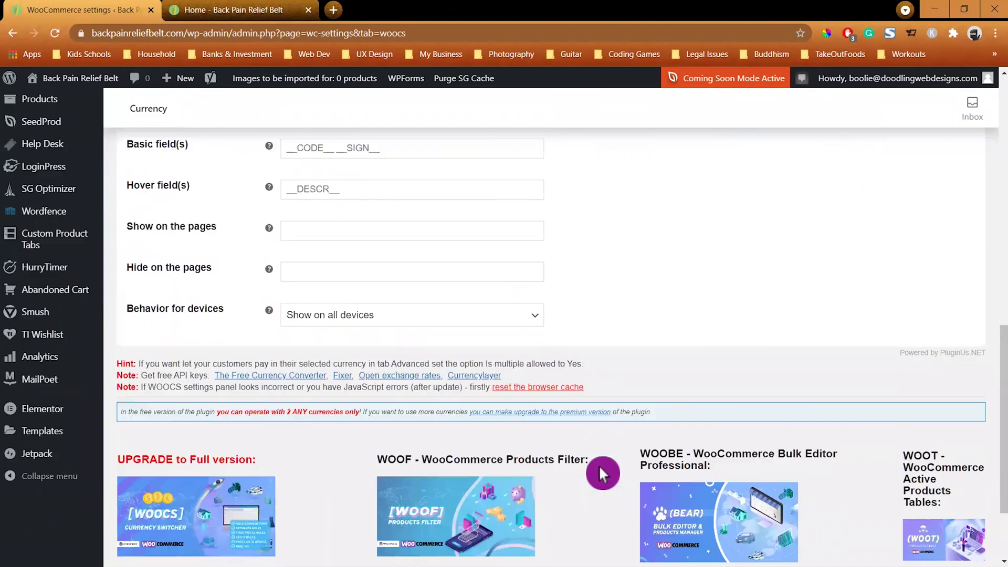
scroll(599, 466, "down", 2)
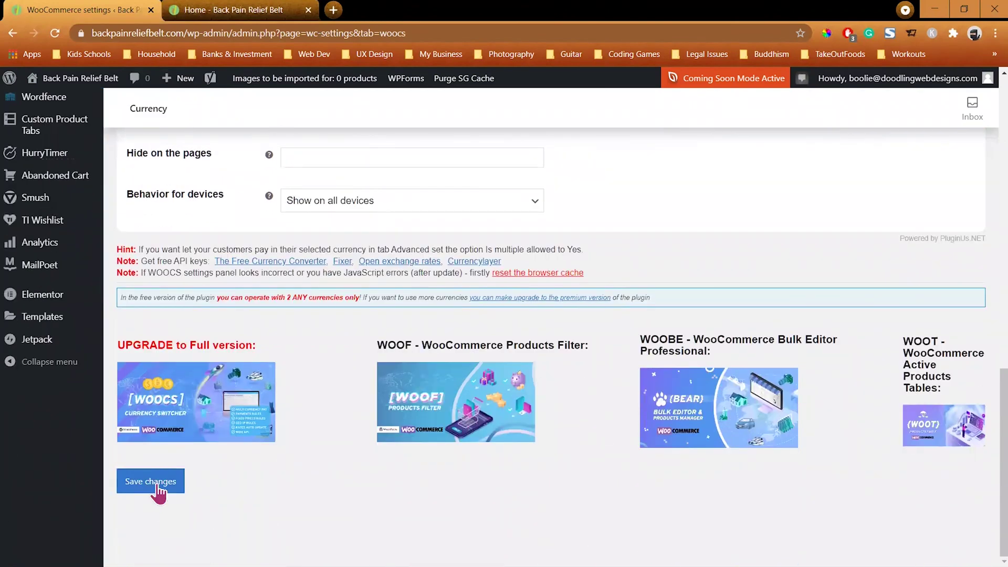
left_click(158, 482)
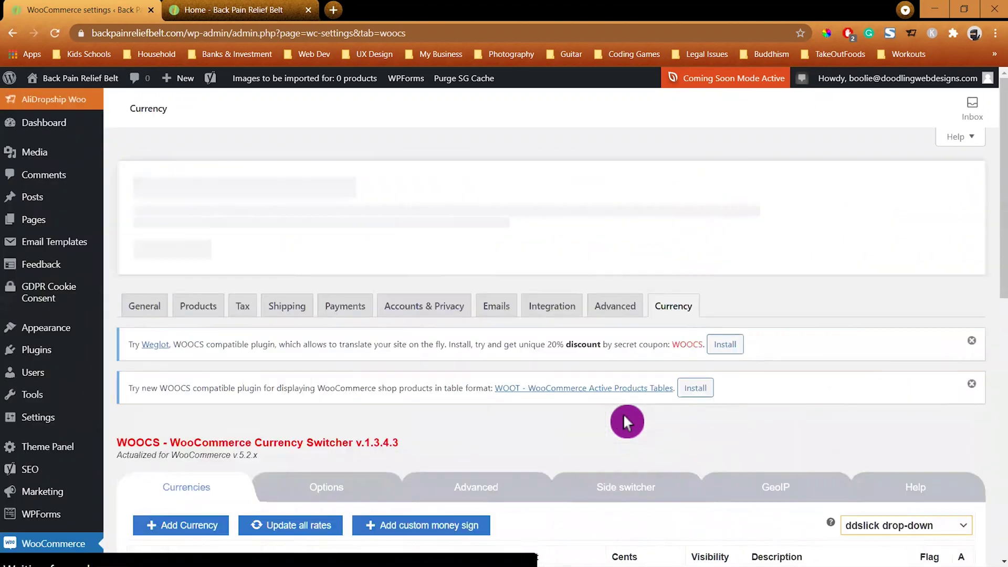
- After the settings reload, return to the Home - Back Pain Relief Belt storefront tab
scroll(646, 399, "down", 3)
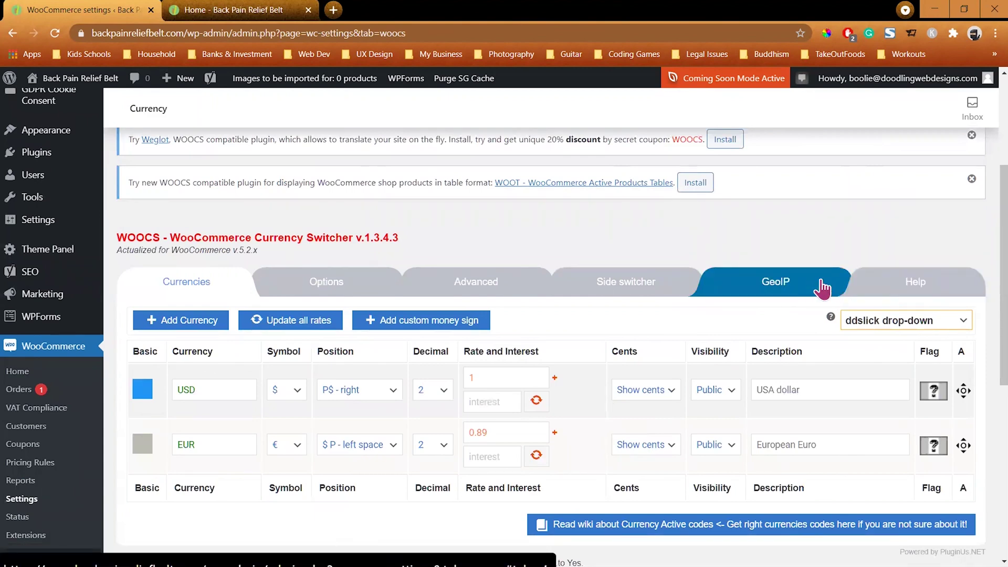
left_click(254, 9)
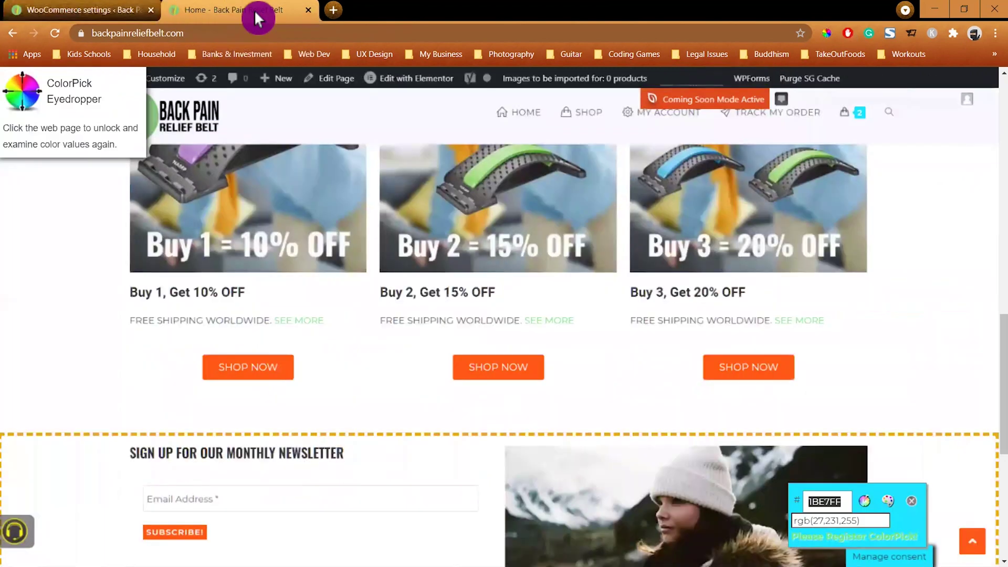
left_click(87, 84)
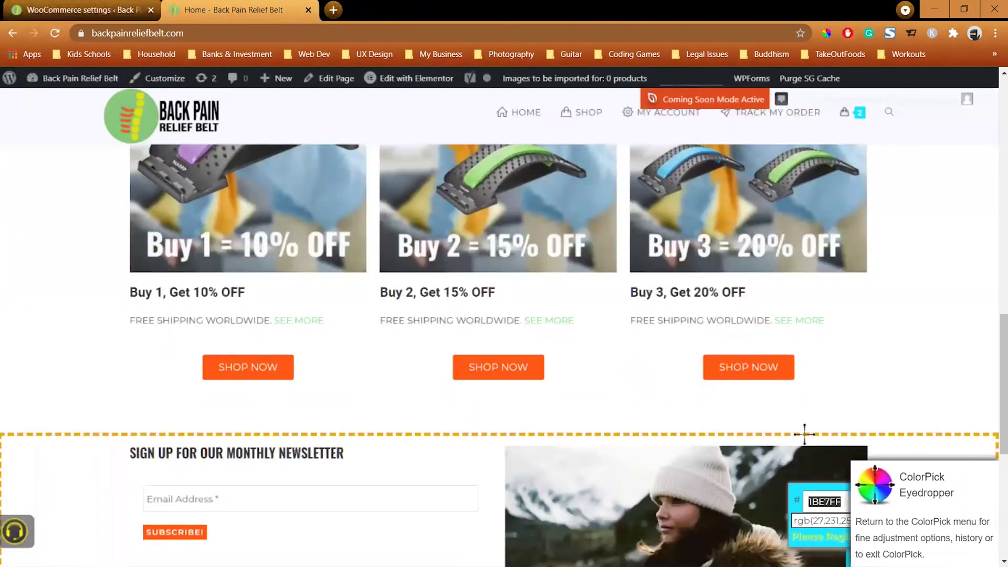
- Exit the eyedropper, reload the storefront and scroll back to the top of the page
key("Escape")
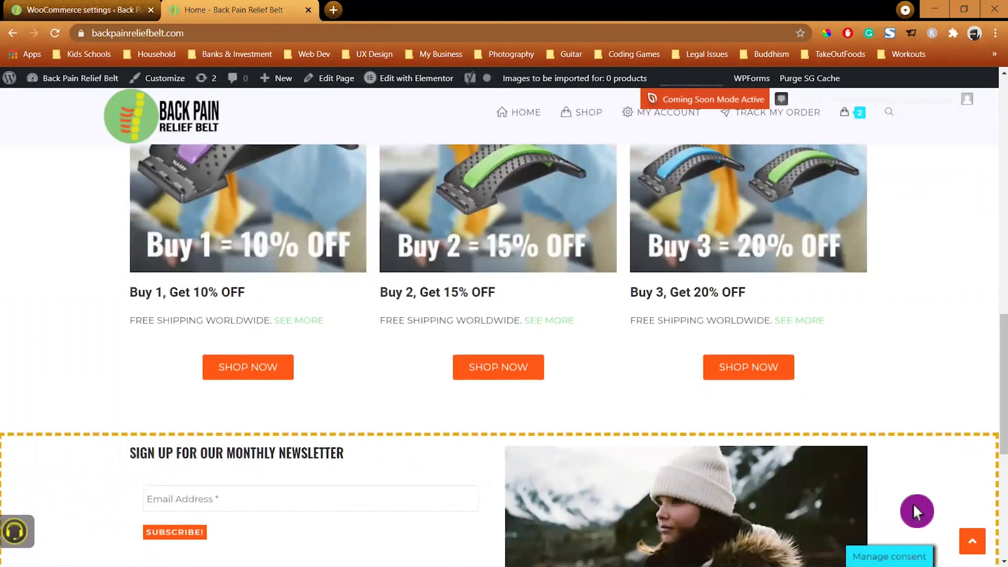
left_click(55, 33)
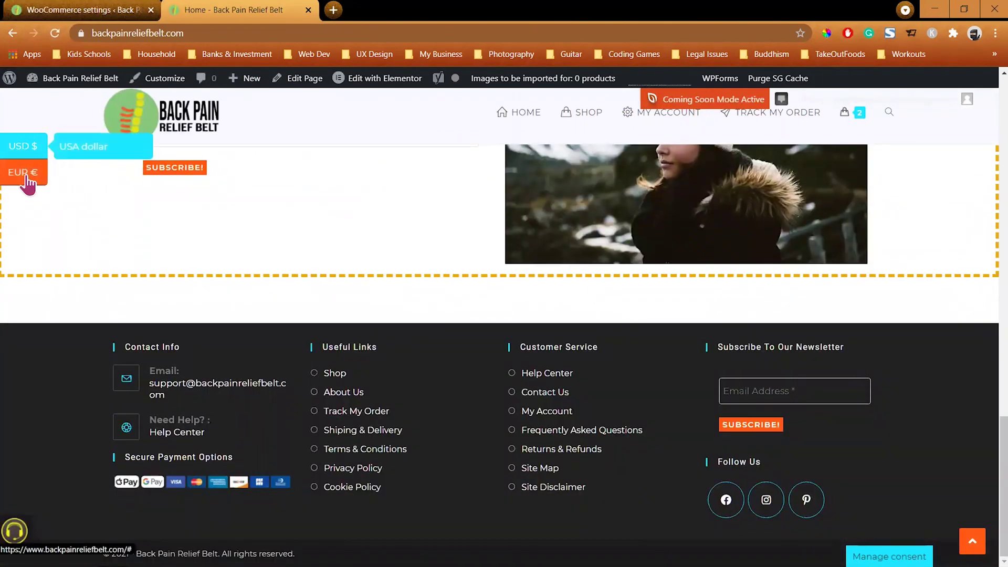
scroll(142, 274, "up", 3)
scroll(157, 279, "up", 10)
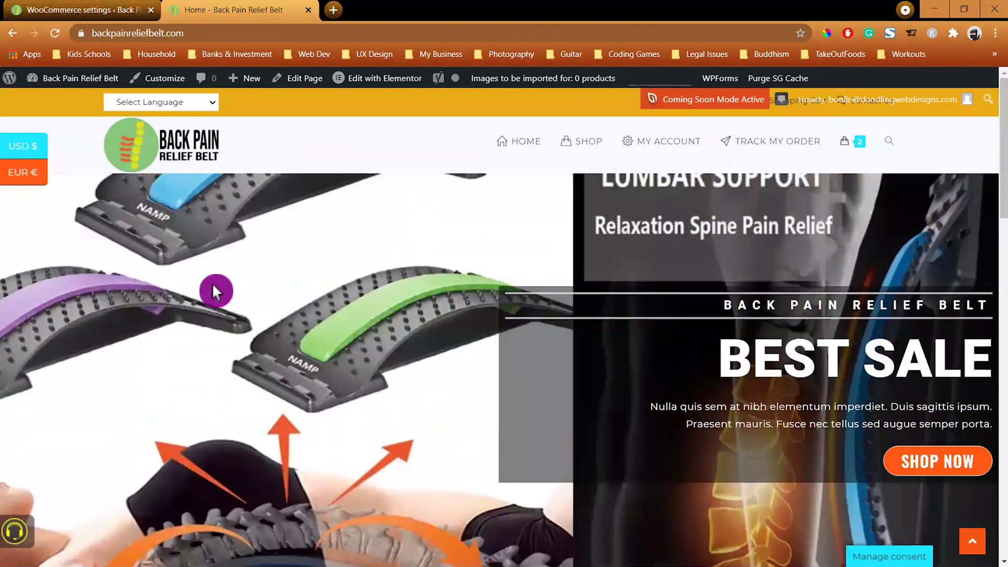
- Open the Shop page and scroll down to the product listings
left_click(588, 141)
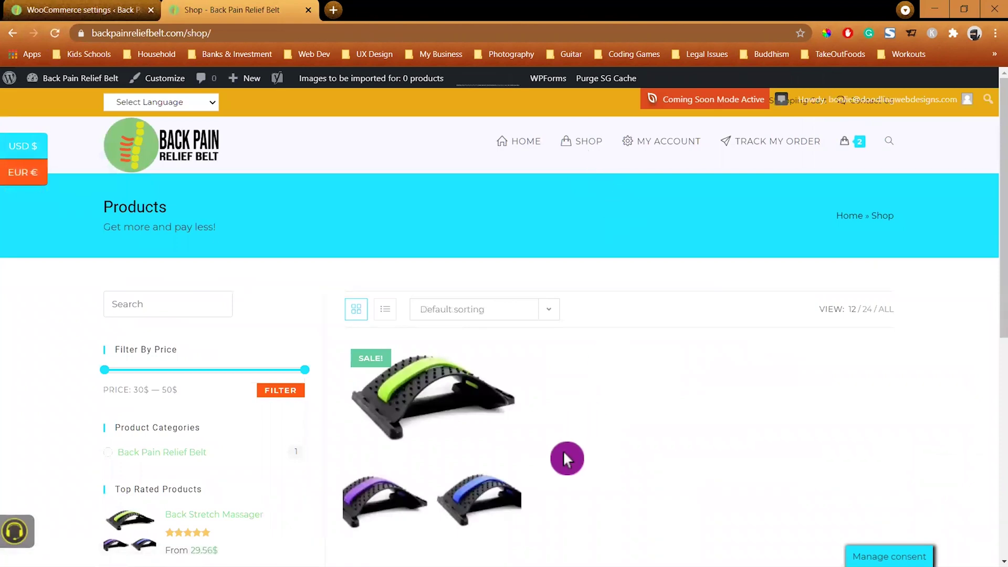
scroll(525, 441, "down", 2)
scroll(503, 426, "down", 3)
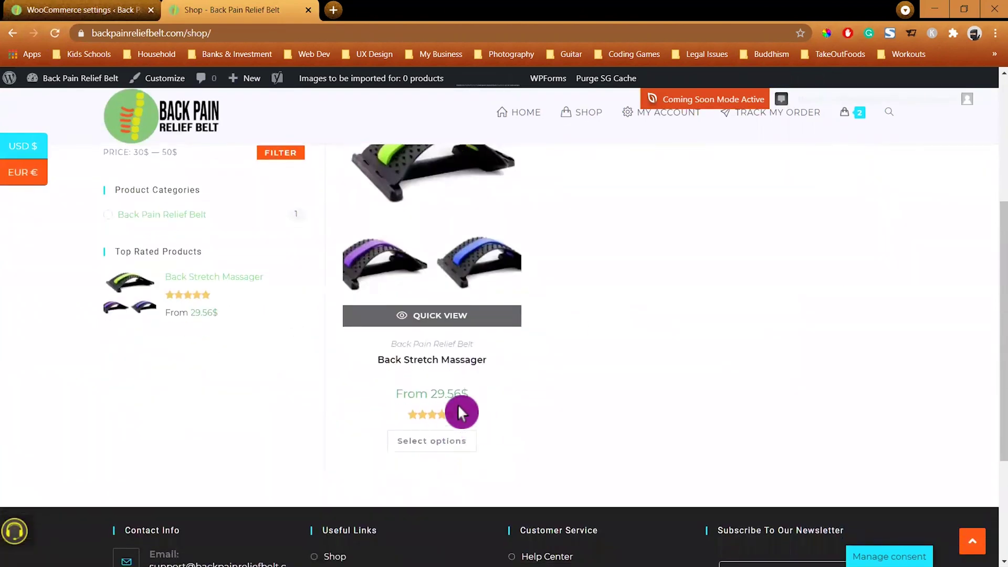
- Toggle shop prices to EUR and back to USD, checking the Back Stretch Massager's 29.56$ price
left_click(18, 175)
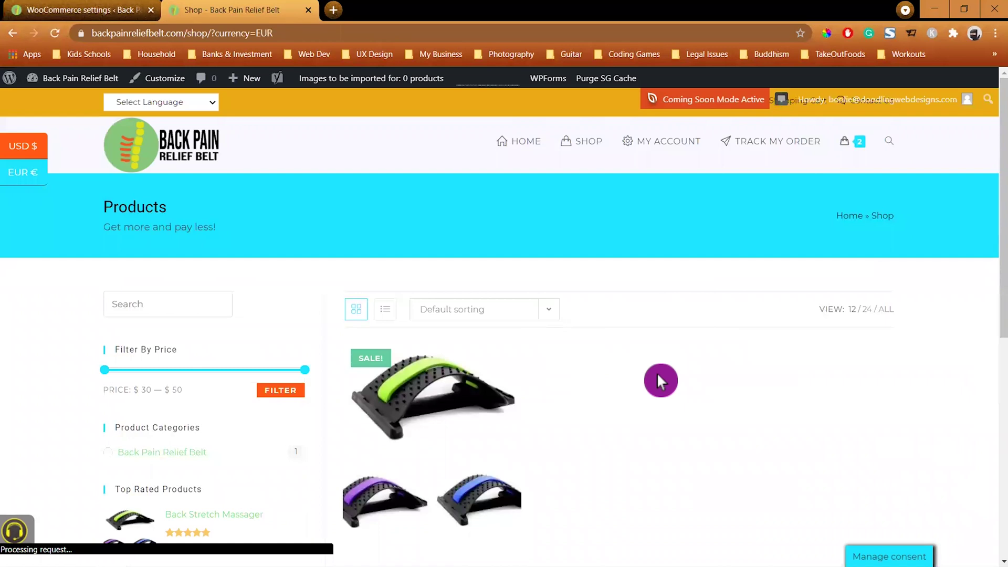
scroll(657, 373, "down", 4)
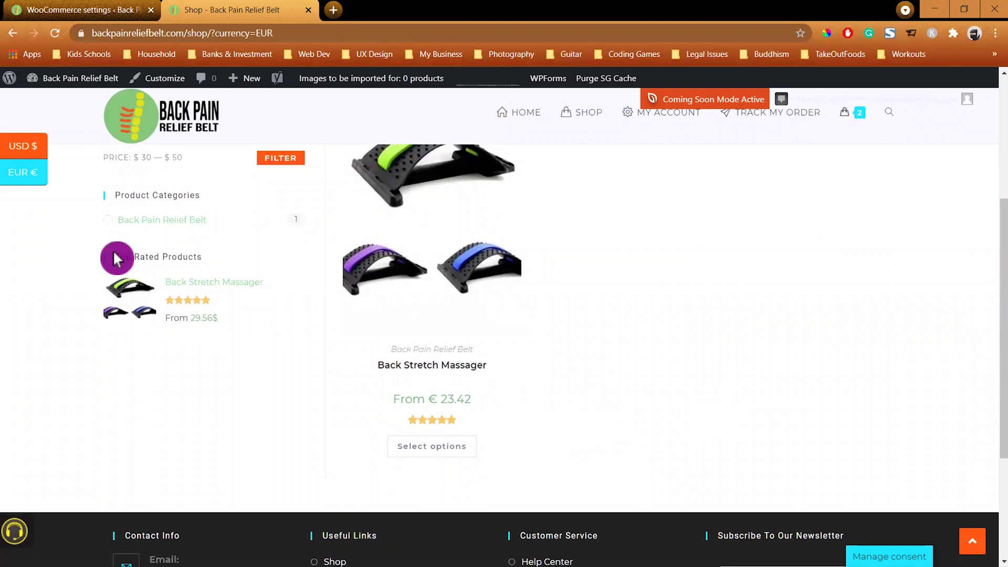
left_click(21, 149)
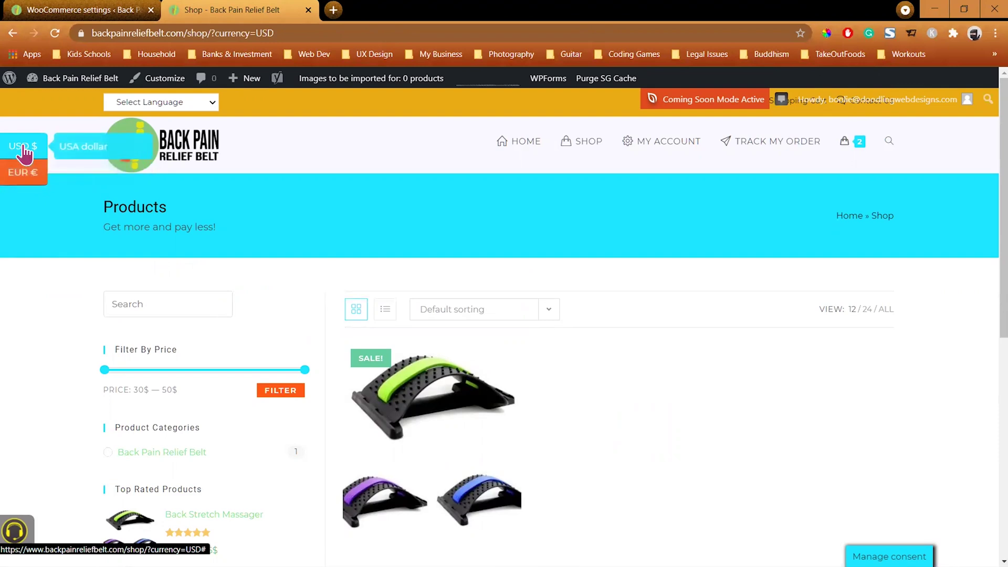
left_click(21, 173)
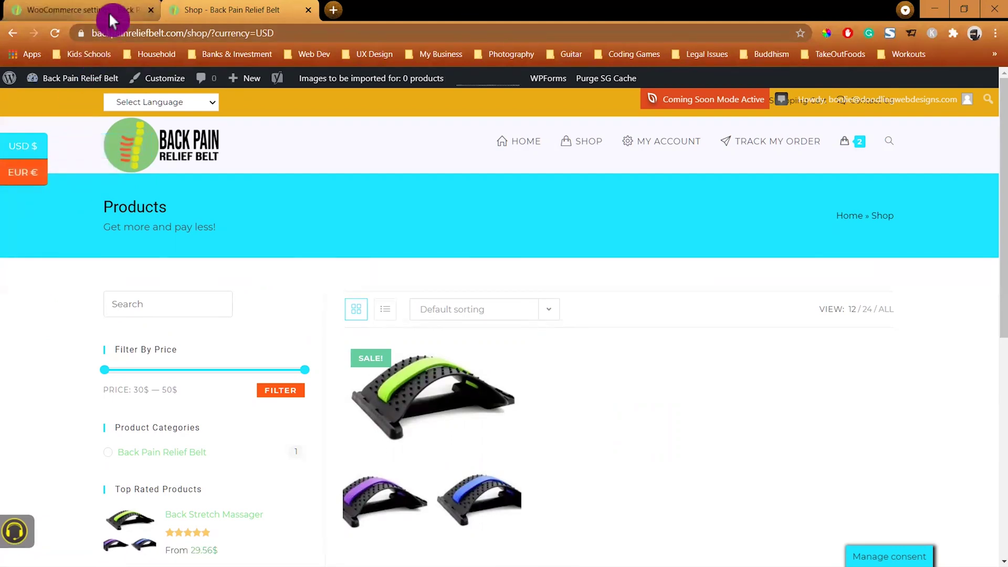
scroll(648, 349, "down", 3)
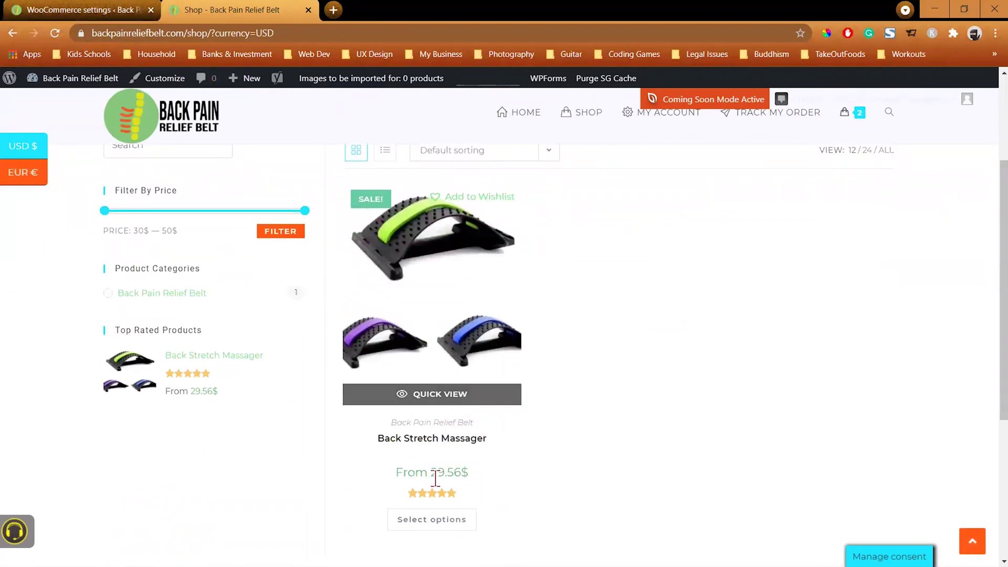
- Set the USD symbol position to '$P - left' and save the currency settings
left_click(83, 7)
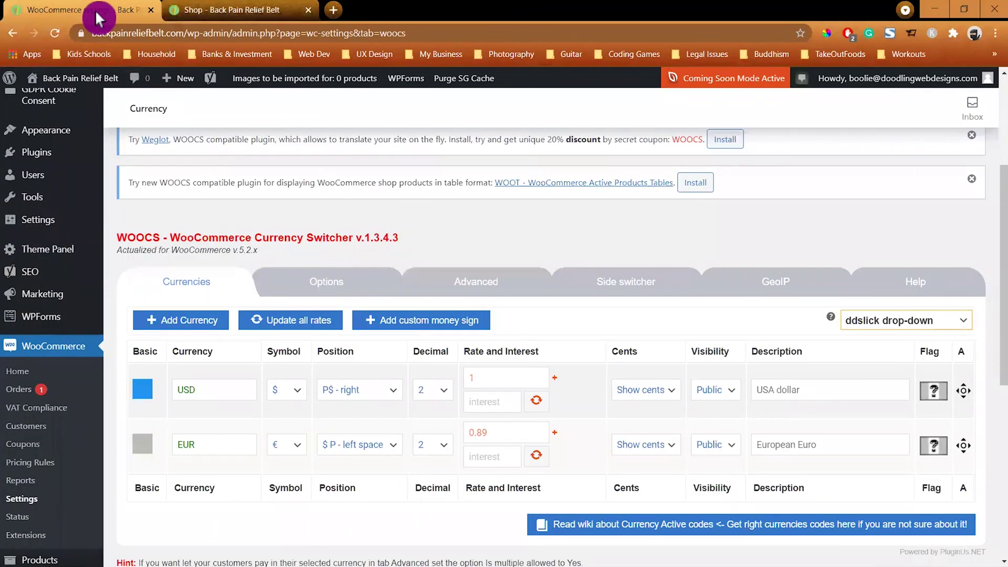
left_click(393, 391)
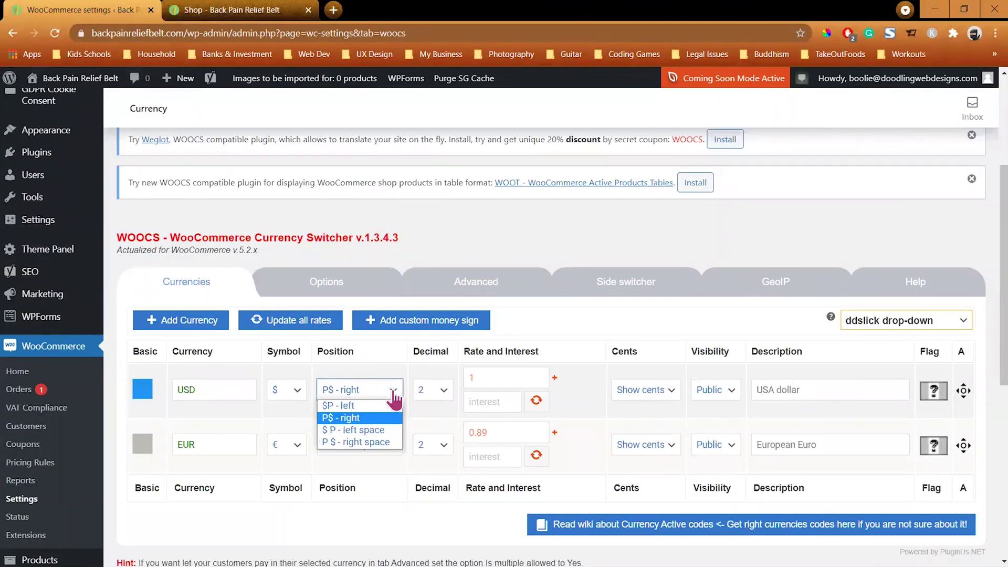
left_click(365, 406)
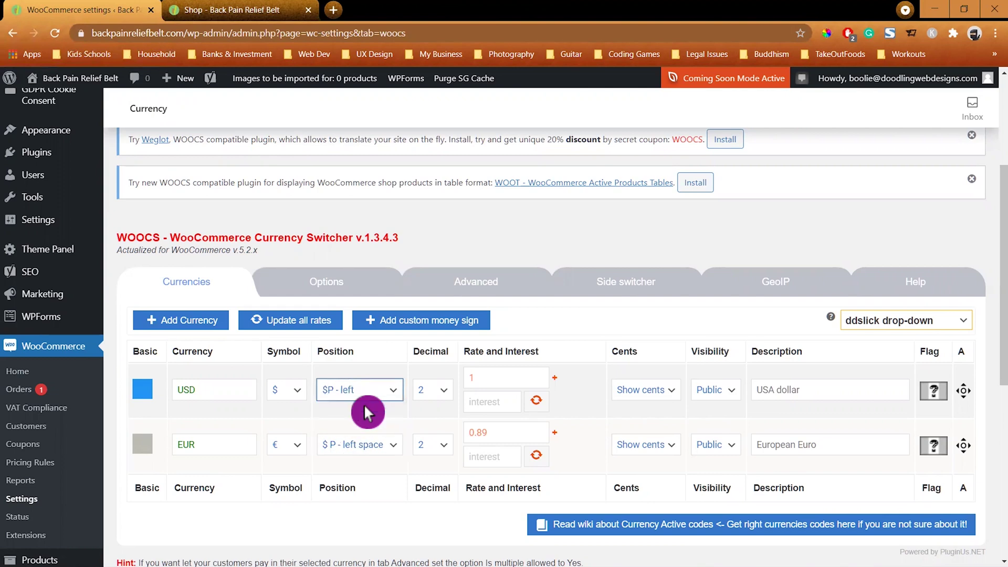
scroll(364, 404, "down", 7)
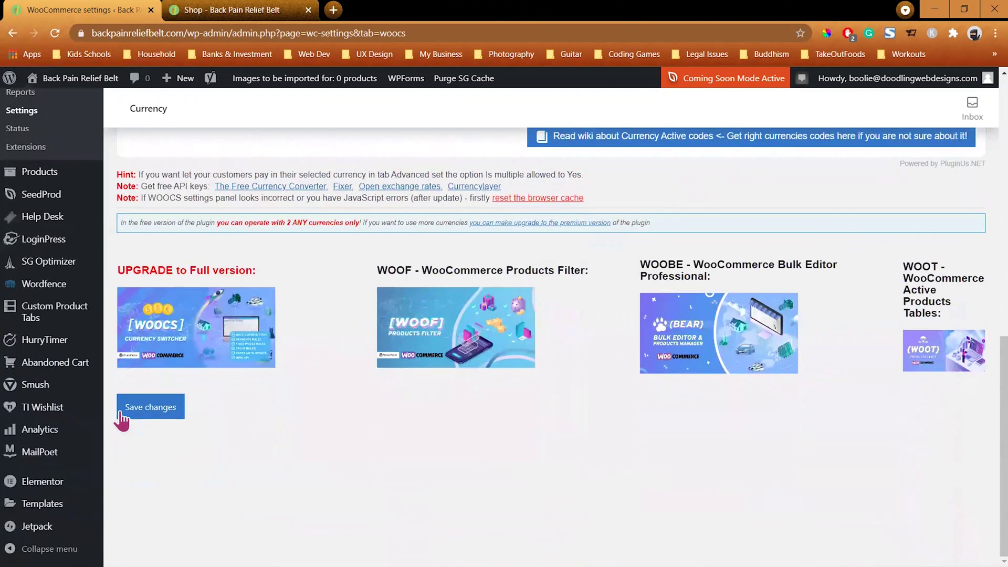
left_click(151, 408)
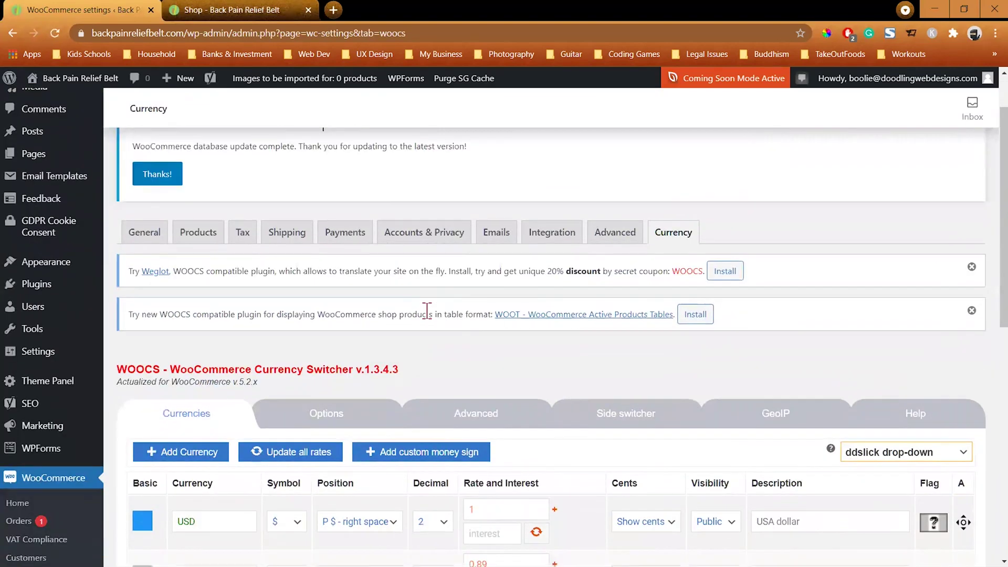
scroll(378, 315, "down", 5)
- On the Side switcher tab, change the hover colour to black 000000 and save
left_click(599, 208)
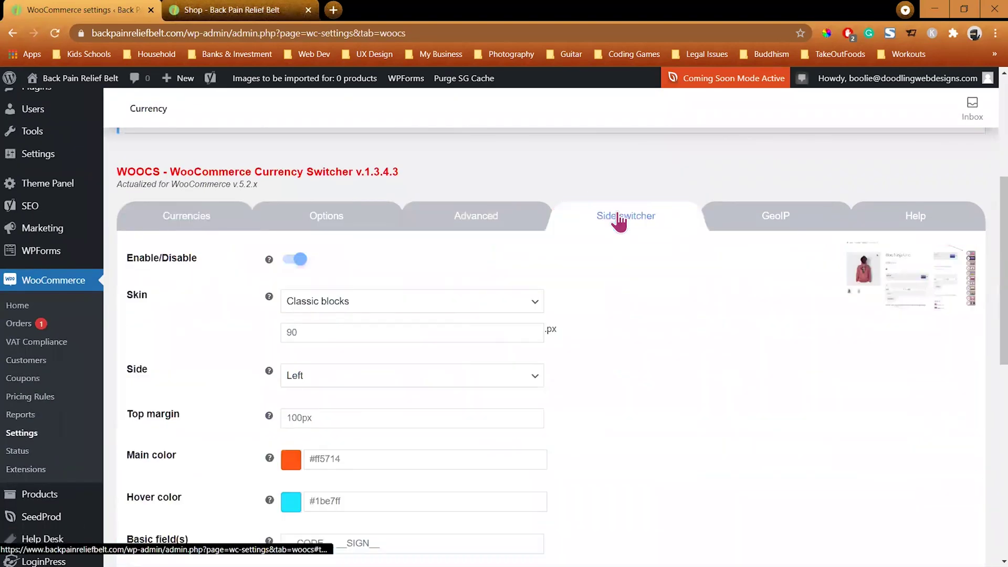
scroll(489, 413, "down", 3)
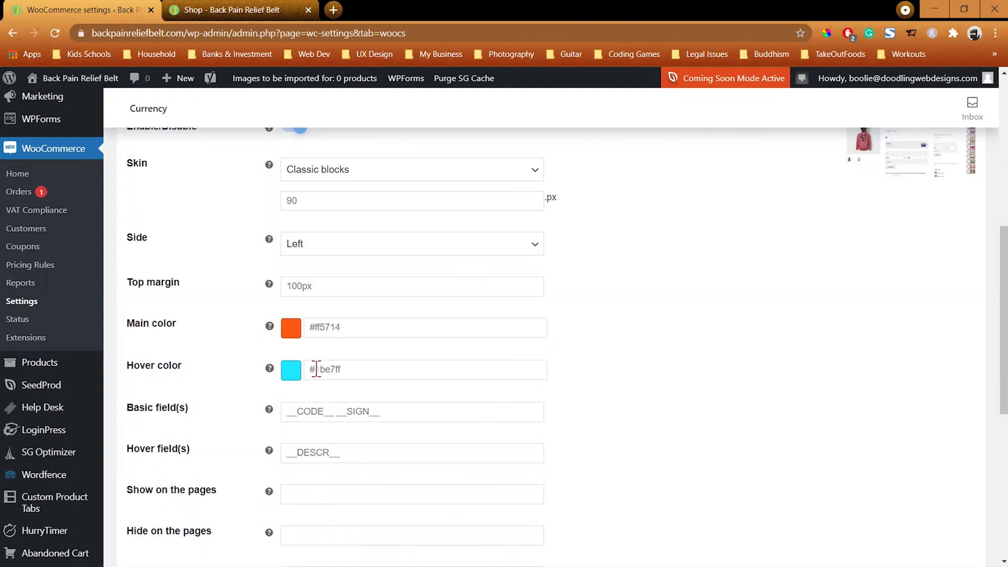
left_click_drag(317, 369, 373, 366)
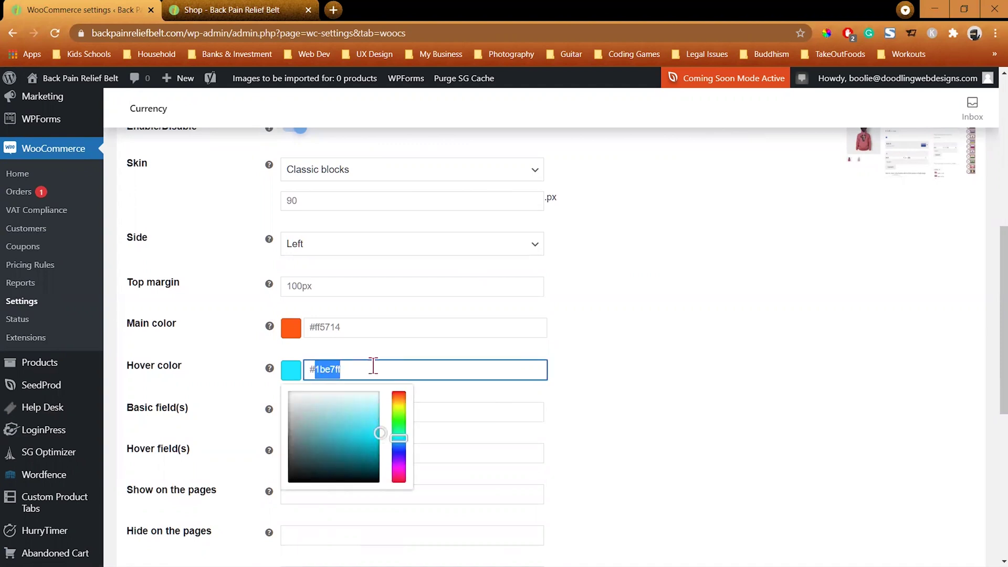
type("000000")
left_click(297, 371)
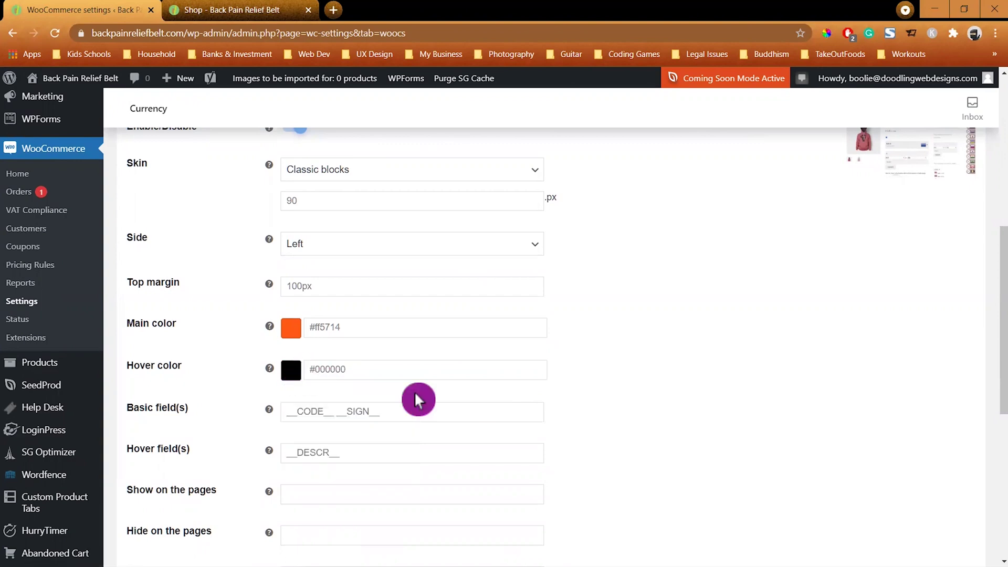
scroll(634, 486, "down", 1)
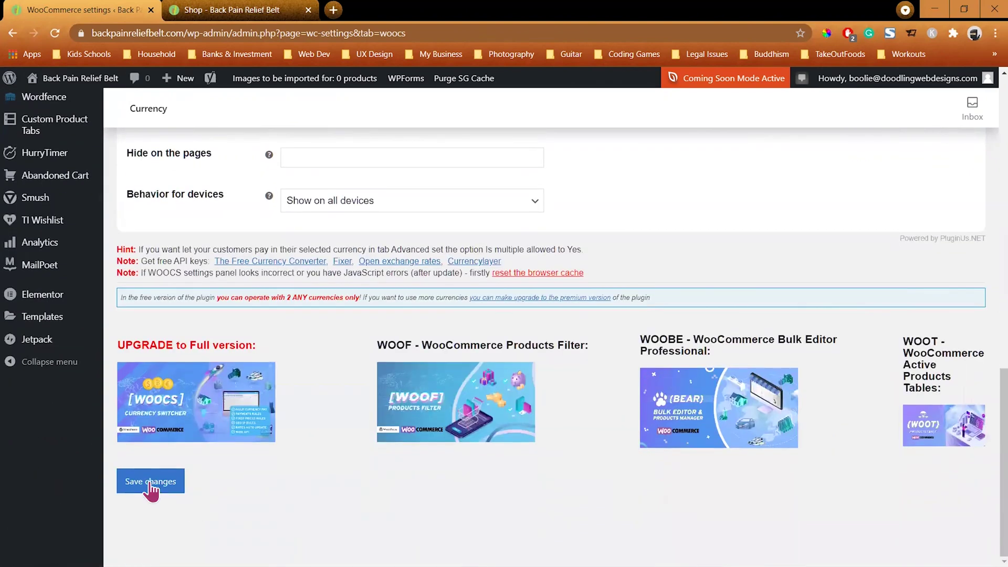
left_click(152, 489)
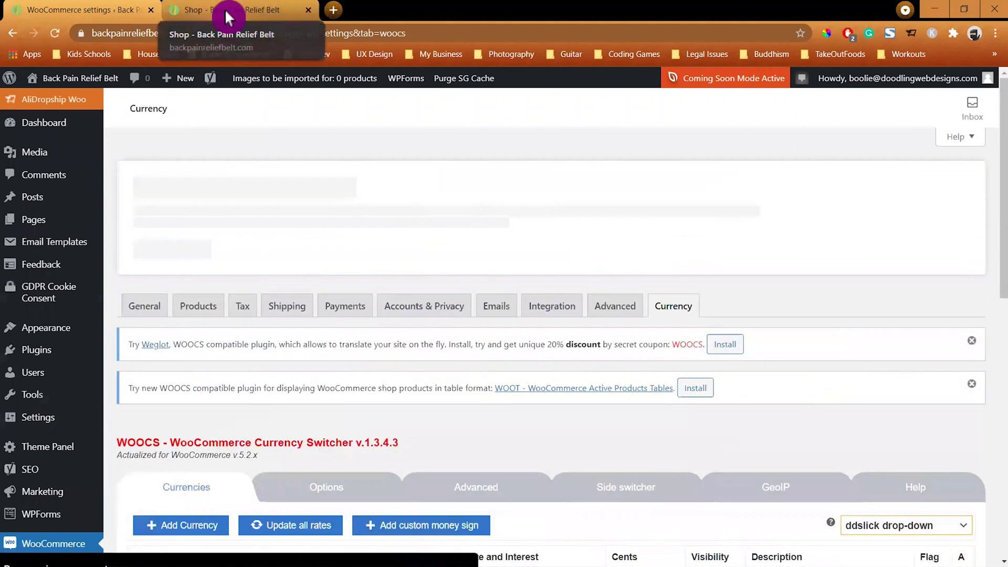
- Check the shop's prices now reading From 29.56 $, then return to the currency settings
left_click(228, 10)
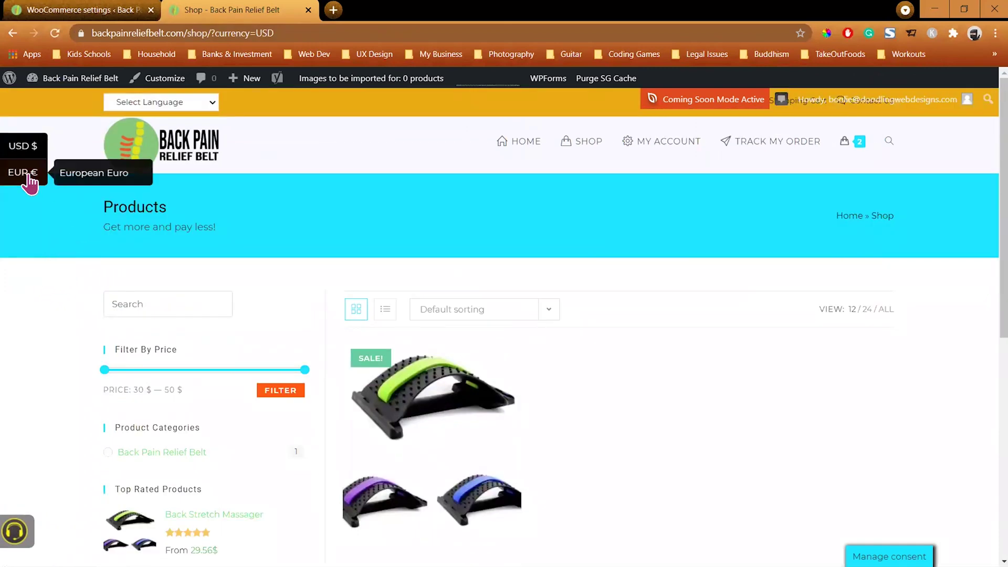
scroll(585, 397, "down", 5)
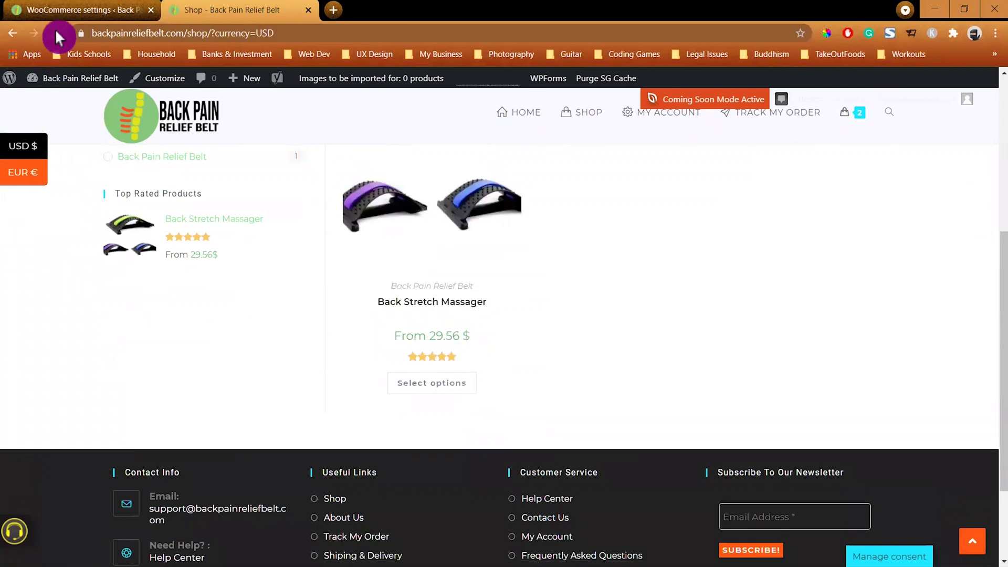
left_click(79, 10)
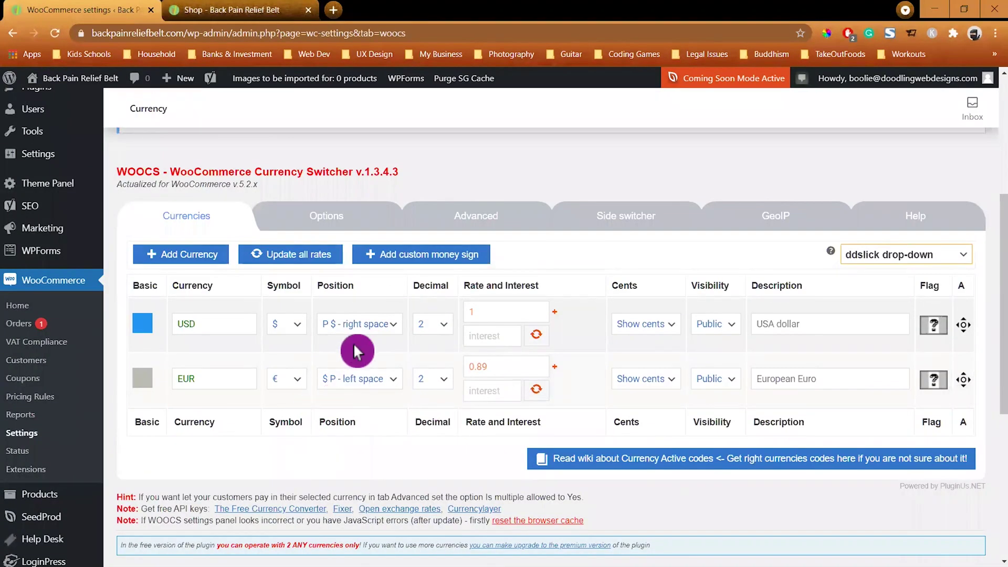
- Set both USD and EUR symbol positions to '$ P - left space' and save
left_click(395, 326)
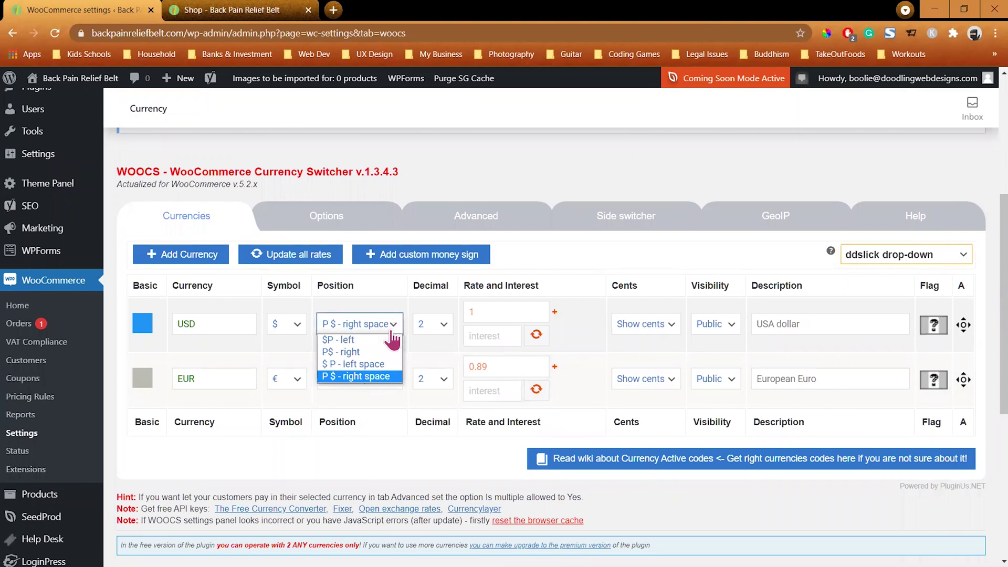
left_click(387, 368)
left_click(395, 381)
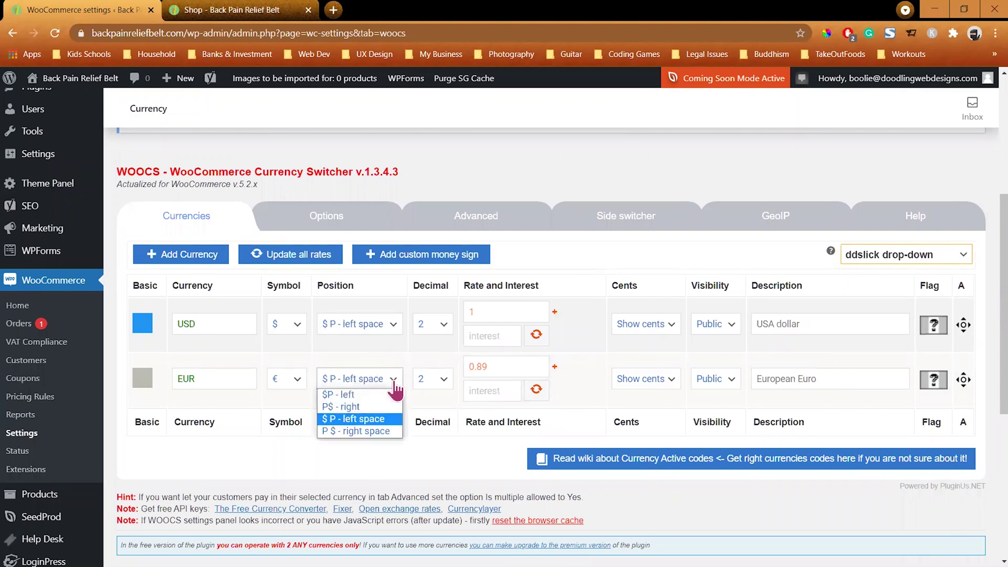
left_click(382, 426)
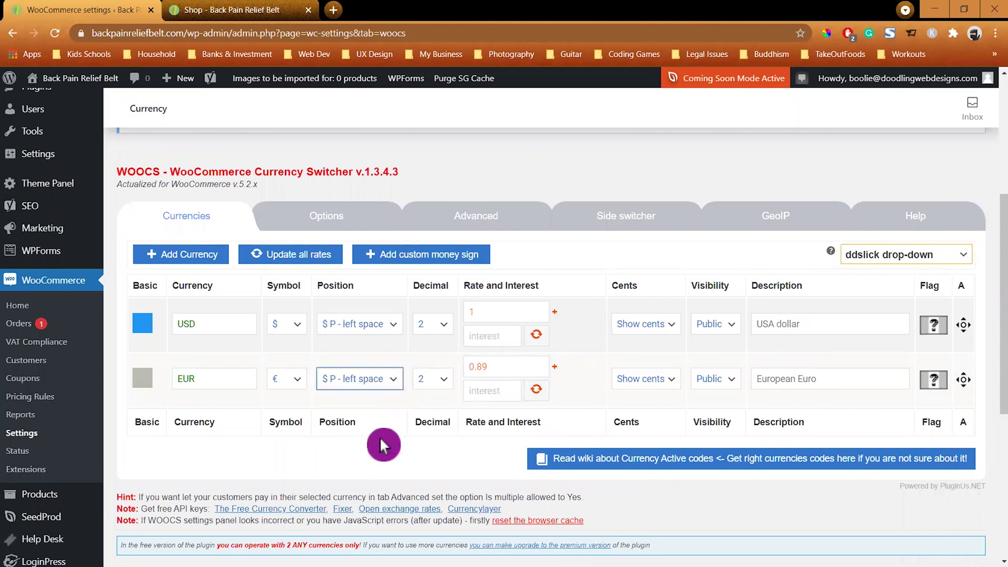
left_click(382, 445)
scroll(161, 491, "down", 1)
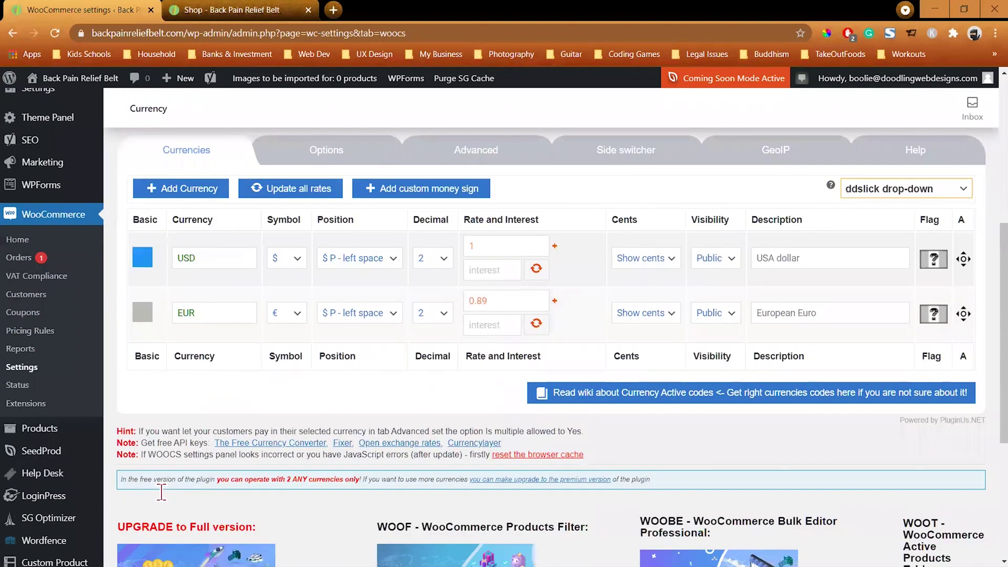
scroll(160, 491, "down", 4)
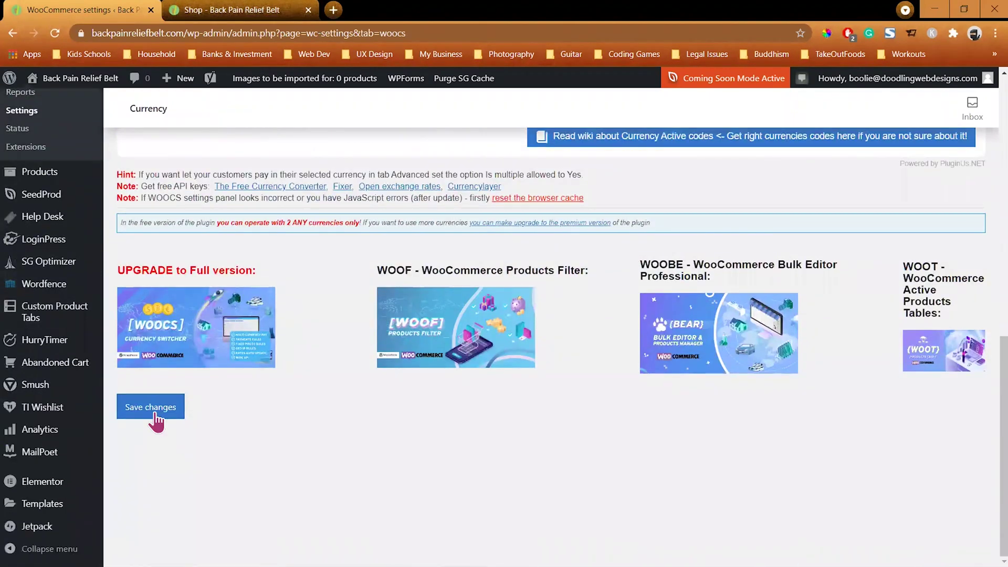
left_click(155, 412)
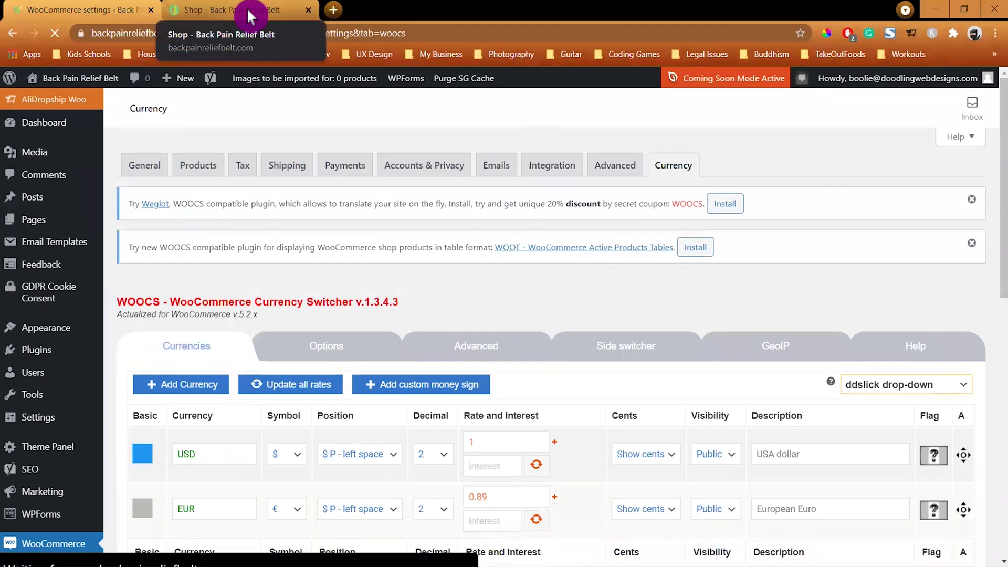
left_click(246, 8)
- Choose EUR € in the side switcher and confirm the Back Stretch Massager shows From € 23.42
scroll(558, 294, "up", 10)
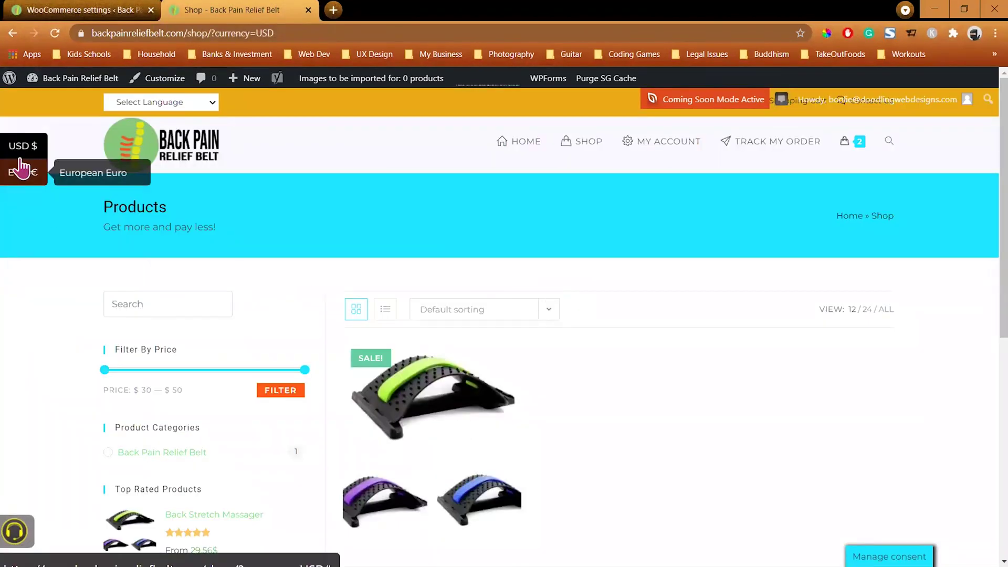
scroll(504, 439, "down", 4)
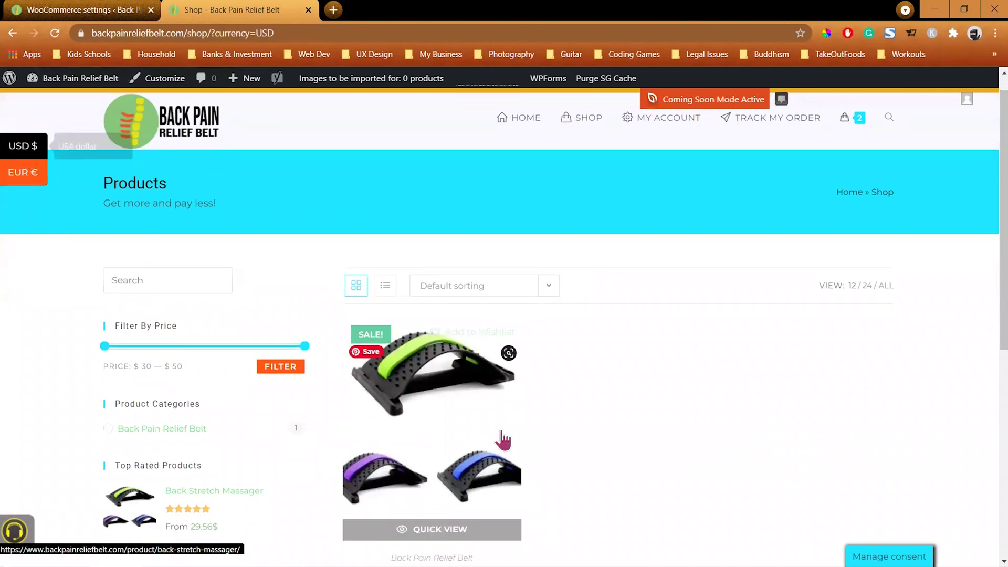
left_click(22, 172)
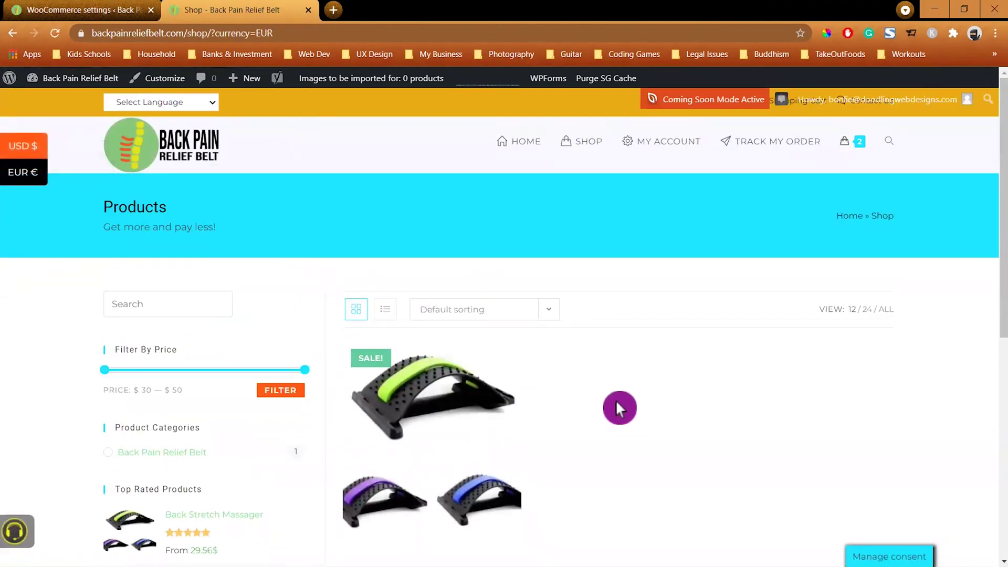
scroll(619, 409, "down", 5)
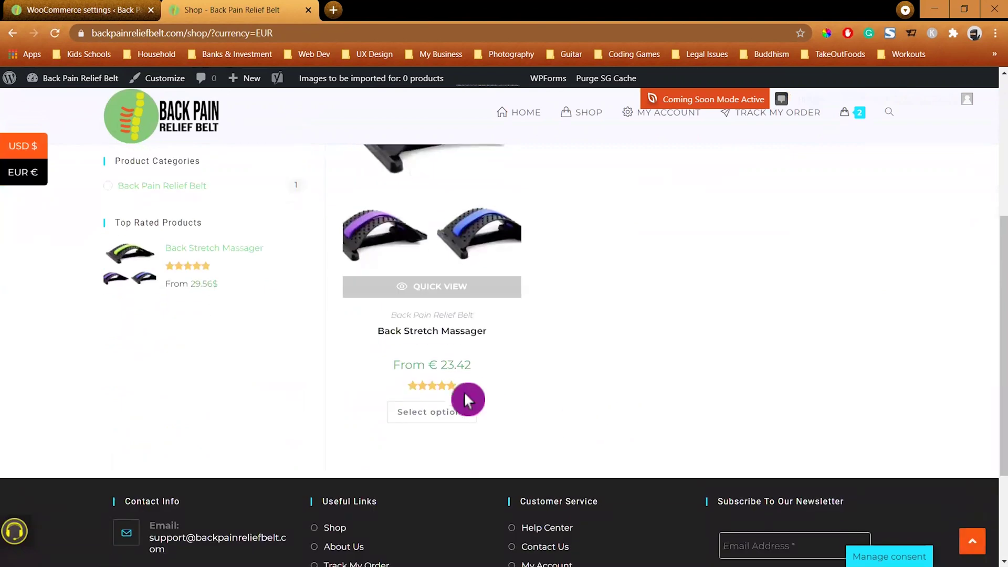
scroll(637, 349, "up", 5)
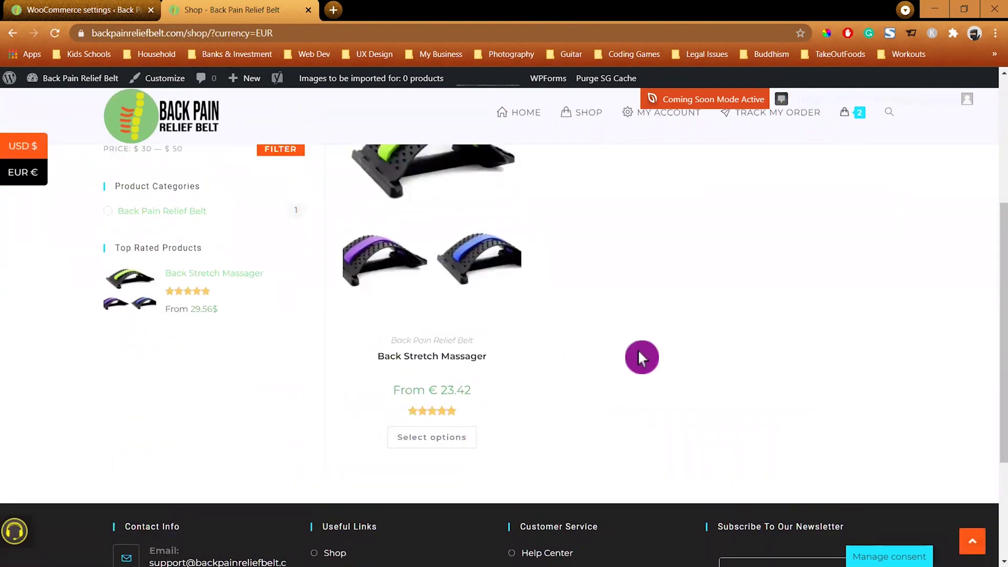